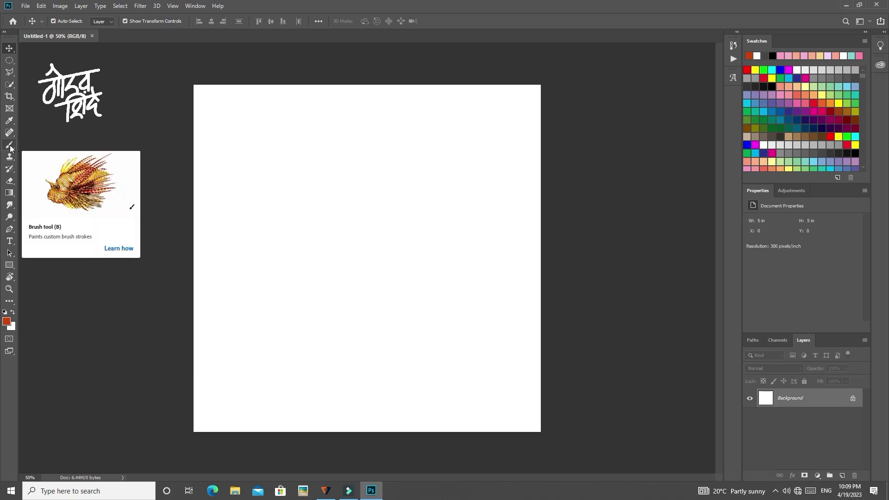
# Select the Brush tool and bring up the brush preset picker's options menu
pyautogui.click(10, 146)
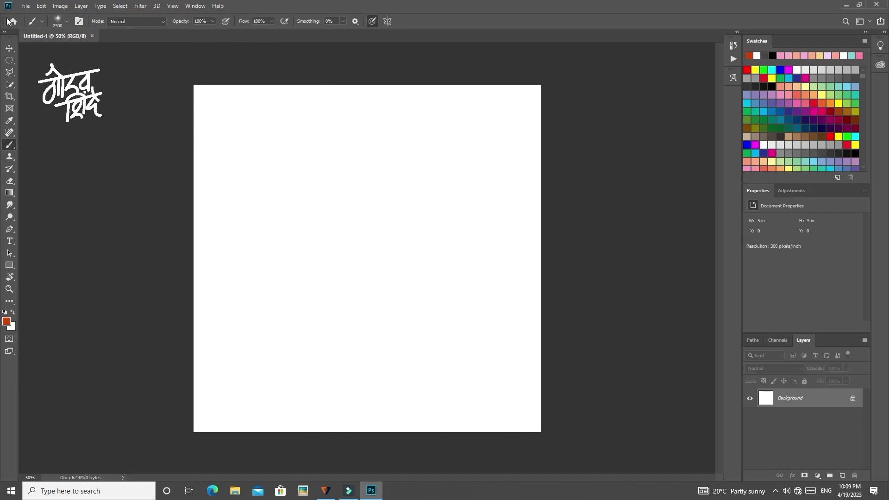
pyautogui.click(66, 23)
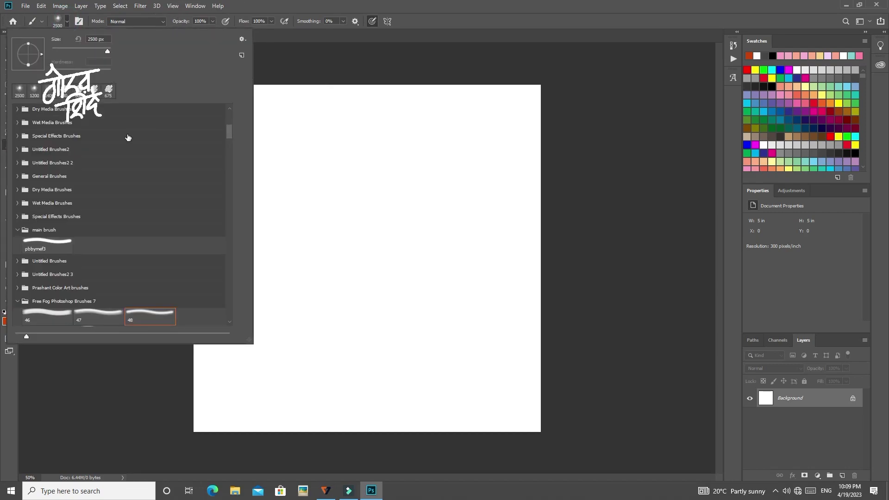
pyautogui.scroll(3, 143, 135)
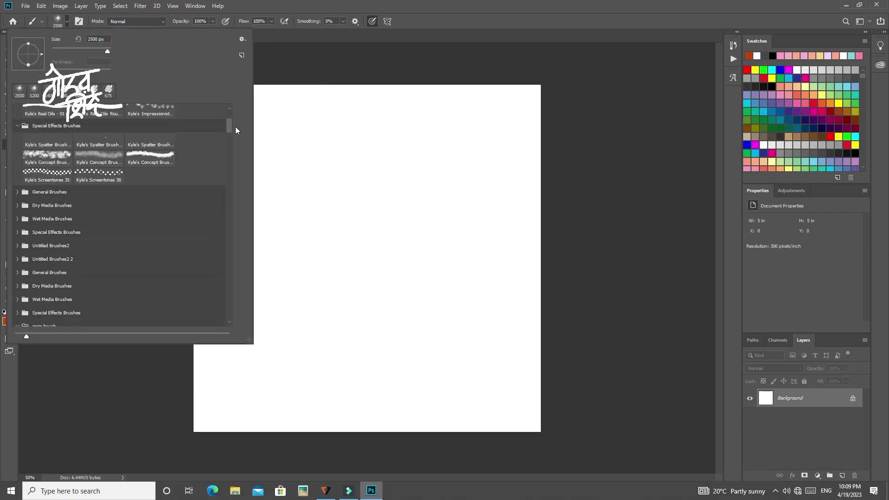
pyautogui.moveTo(230, 124); pyautogui.dragTo(229, 116)
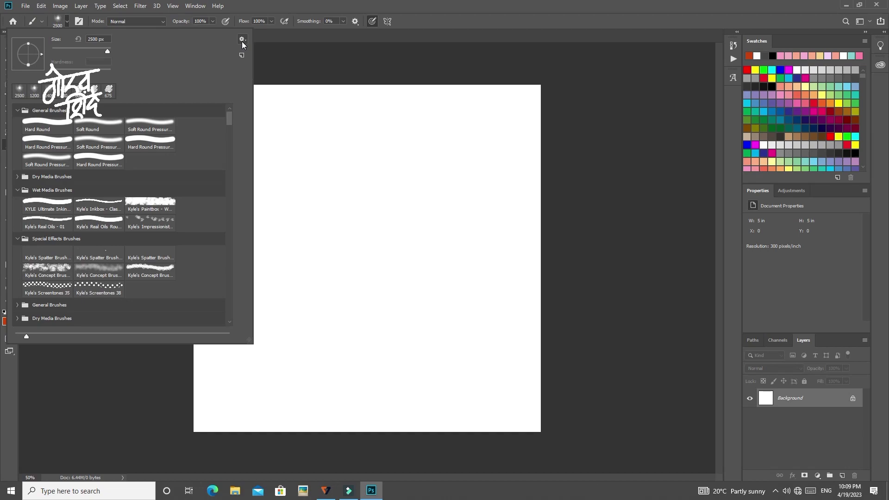
pyautogui.click(242, 41)
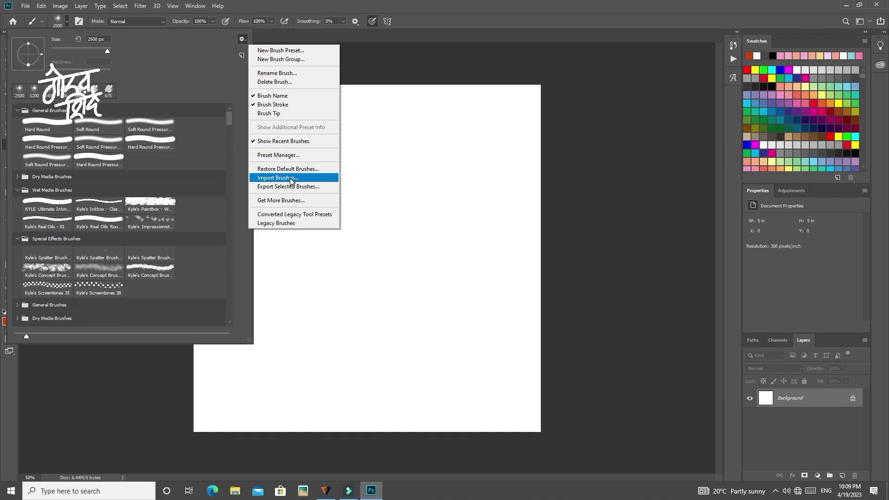
# Import the GS BRASH FOG 1 brush file into the brush presets
pyautogui.click(292, 180)
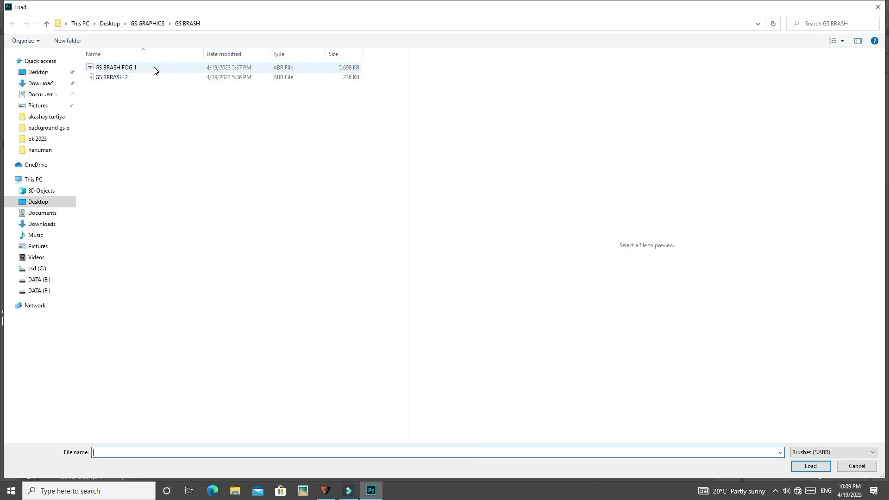
pyautogui.click(153, 67)
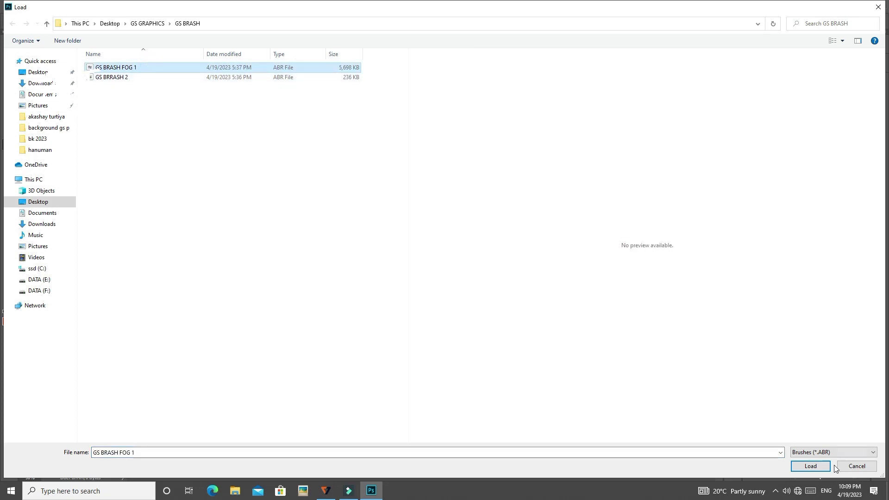
pyautogui.click(810, 466)
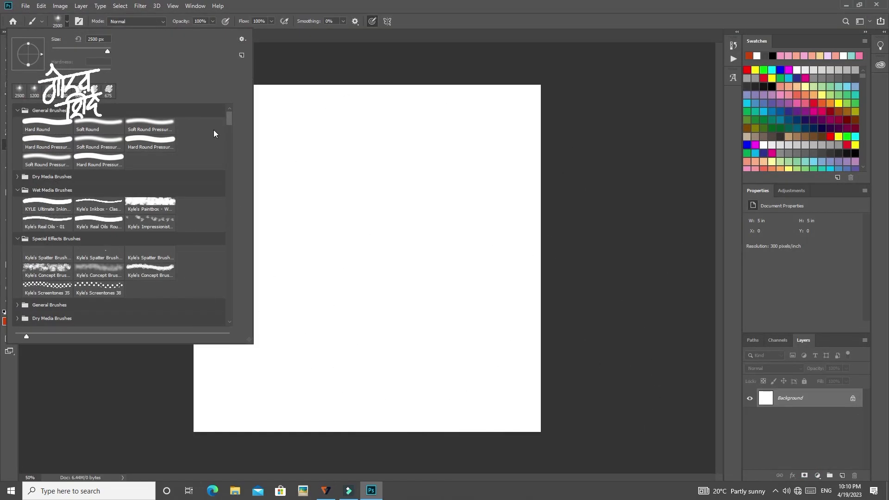
# Expand the new GS BRASH FOG 1 set and choose fog brush 48
pyautogui.scroll(-5, 230, 119)
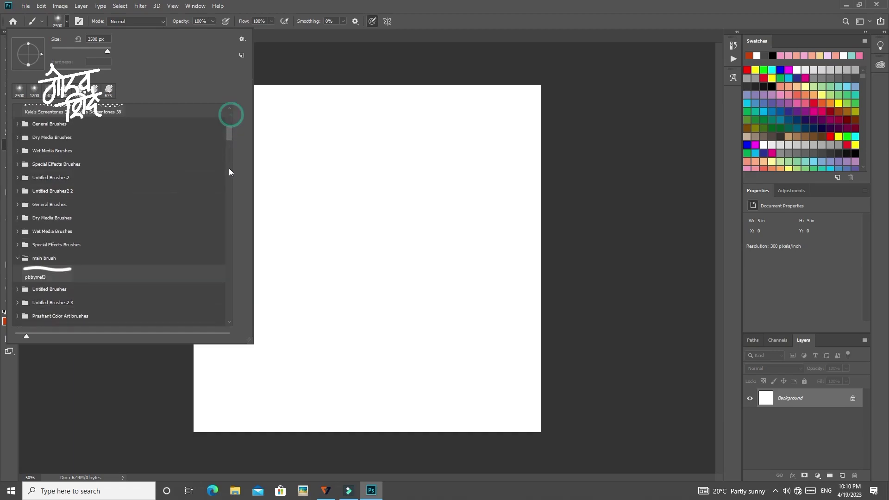
pyautogui.scroll(-2, 238, 199)
pyautogui.moveTo(229, 168); pyautogui.dragTo(224, 322)
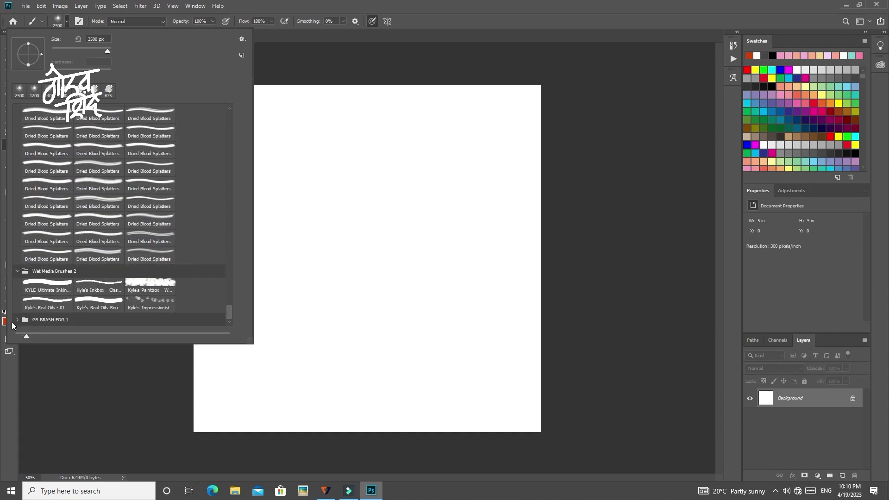
pyautogui.click(18, 321)
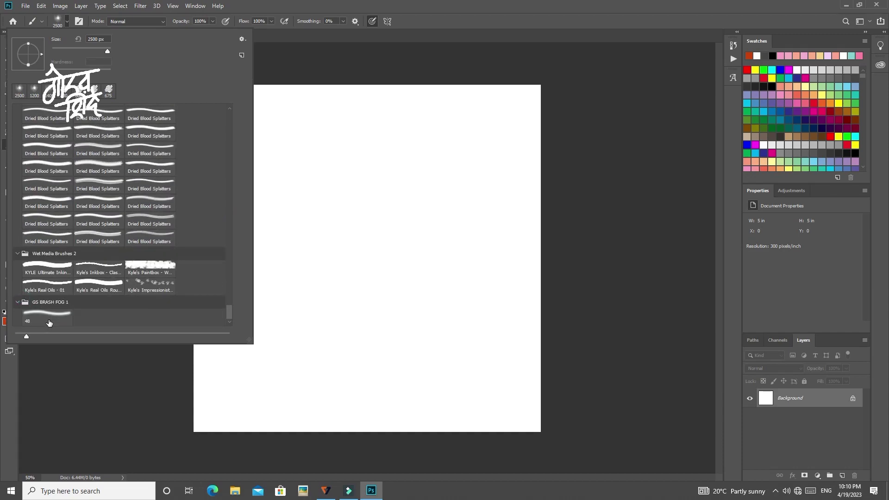
pyautogui.click(53, 323)
pyautogui.click(242, 39)
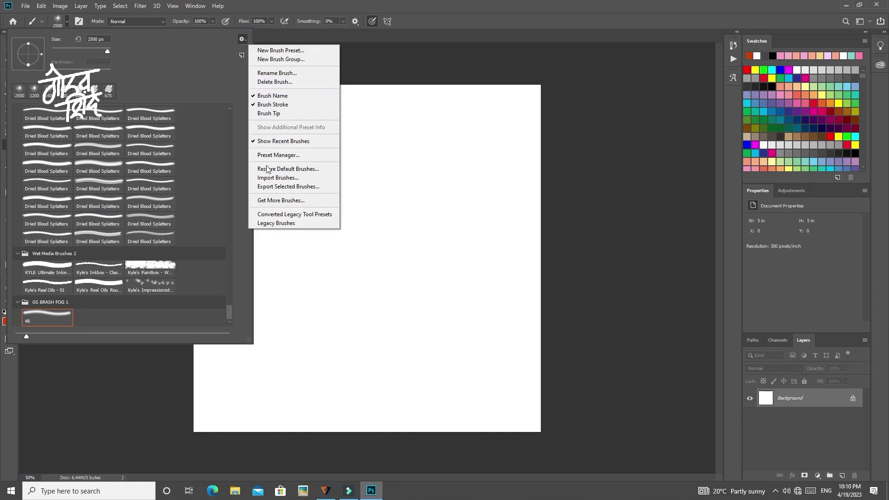
# Import the GS BRRASH 2 brush file and choose its GS BRASH brush
pyautogui.click(271, 177)
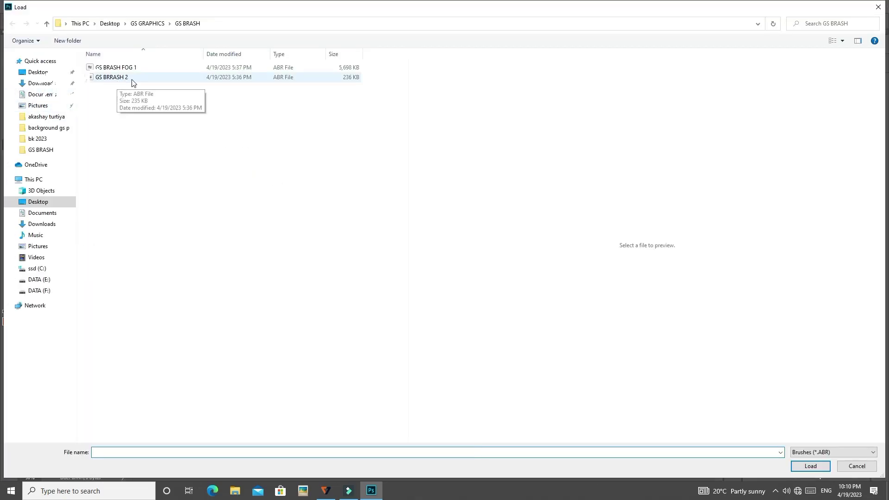
pyautogui.click(131, 80)
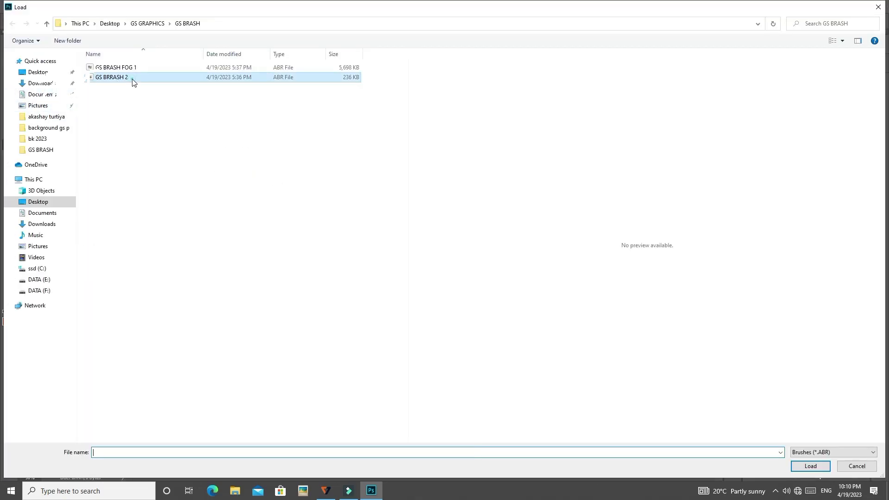
pyautogui.click(813, 465)
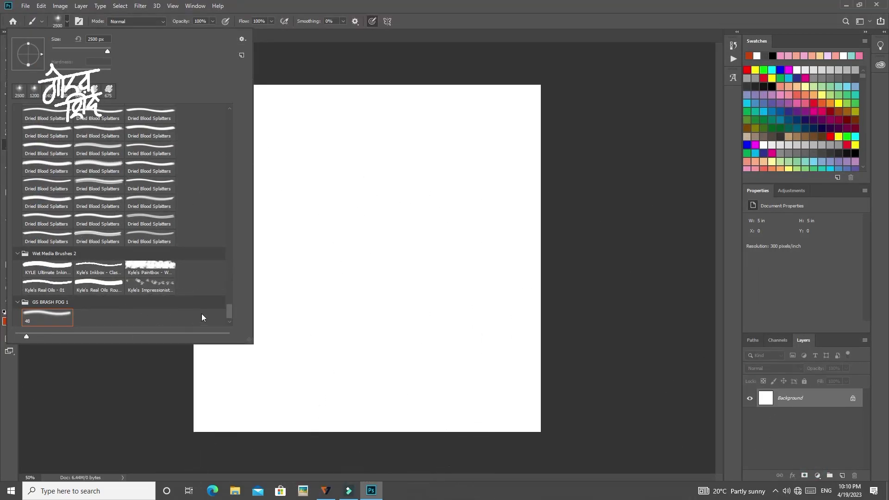
pyautogui.moveTo(228, 312); pyautogui.dragTo(201, 338)
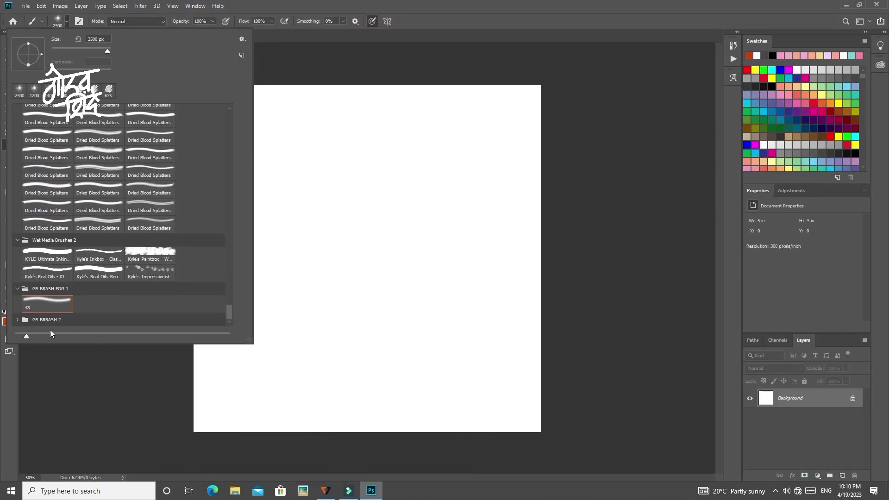
pyautogui.click(17, 319)
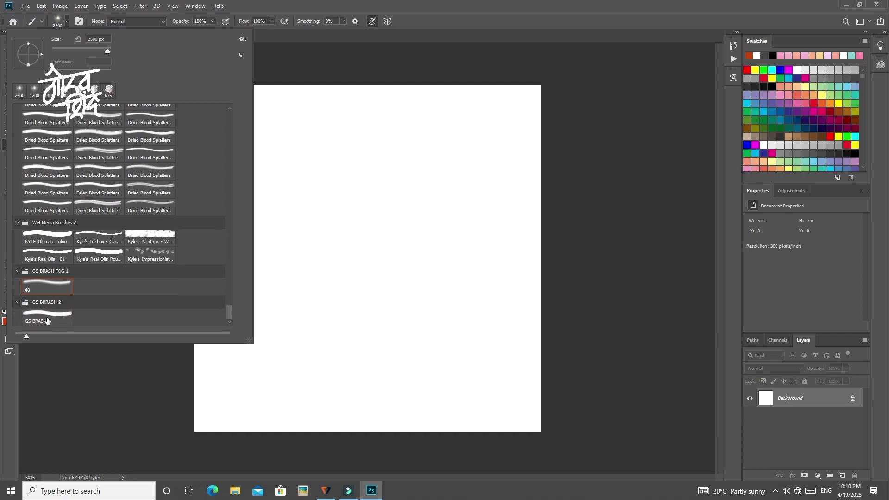
pyautogui.click(48, 319)
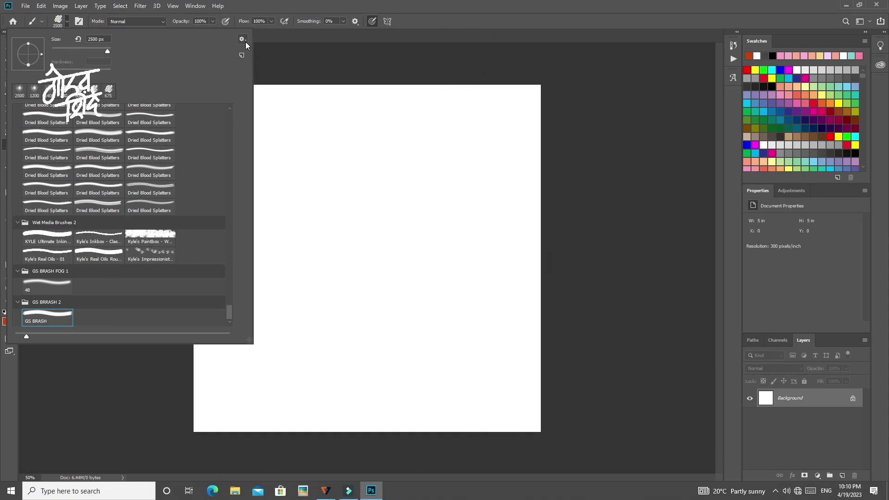
# Stamp a test stroke with the GS BRASH brush, then undo it
pyautogui.click(392, 261)
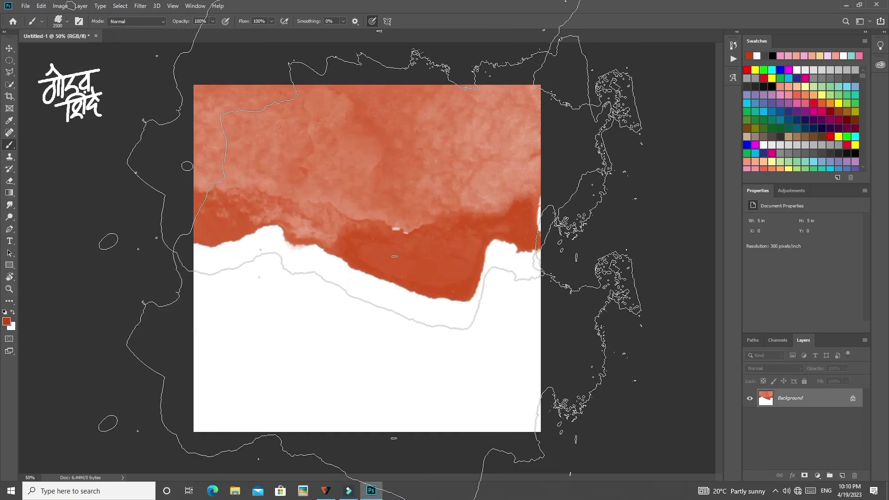
pyautogui.hotkey('ctrl', 'z')
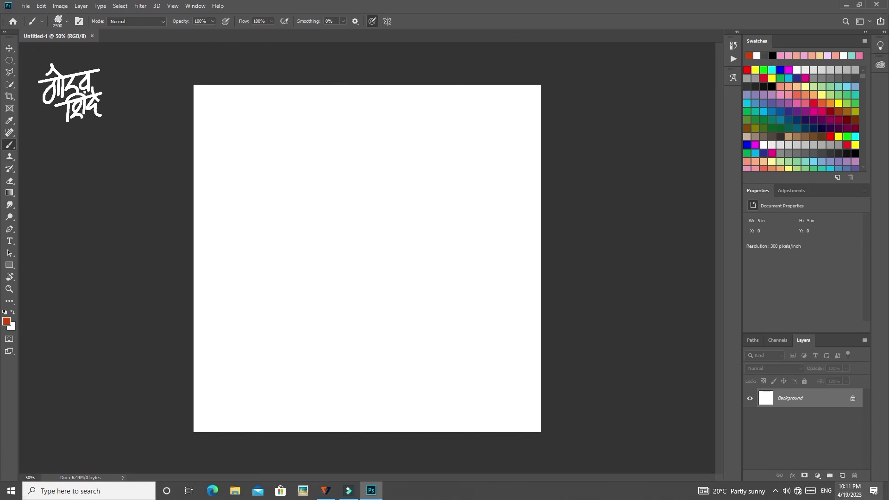
# Add an empty Layer 1 above the Background and check the current brush preset
pyautogui.click(842, 476)
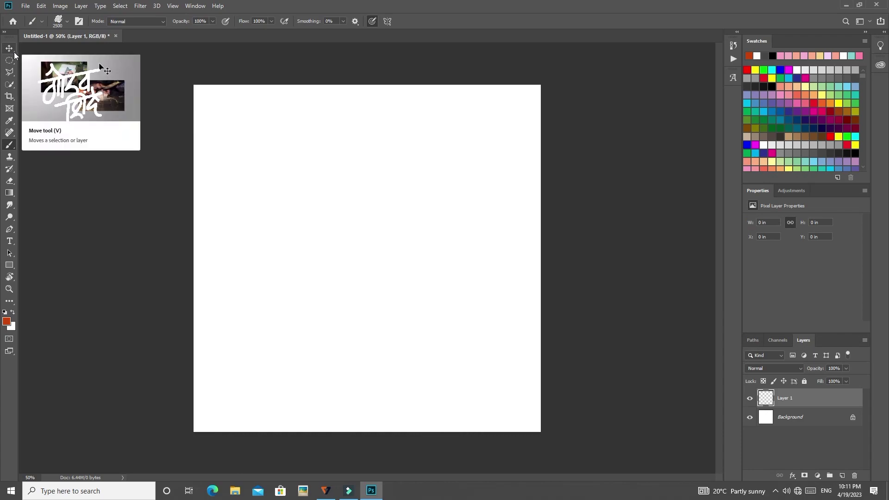
pyautogui.click(65, 22)
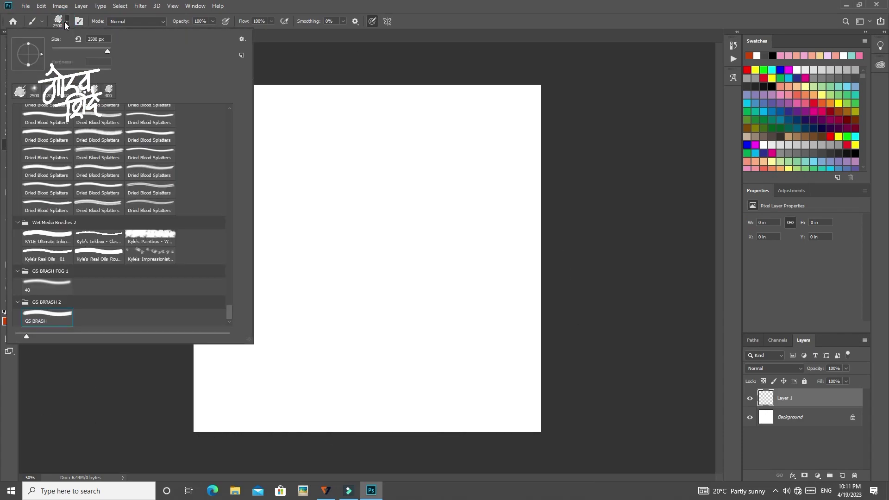
pyautogui.click(65, 21)
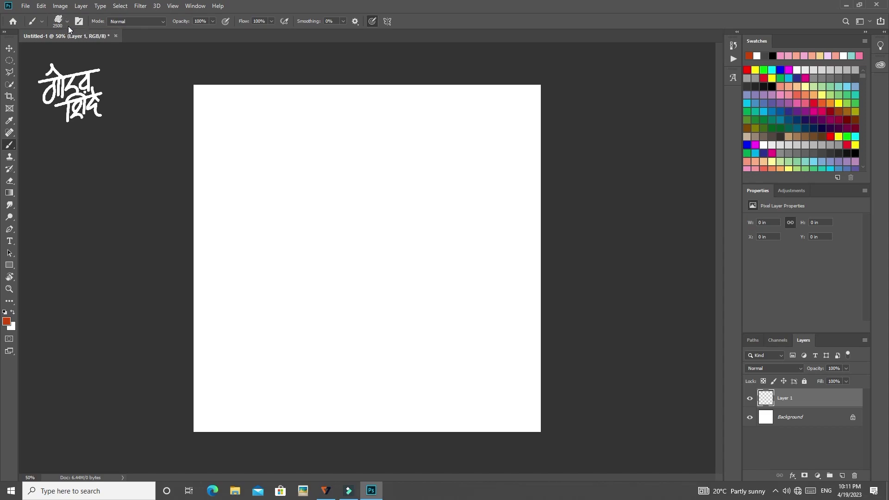
pyautogui.click(68, 21)
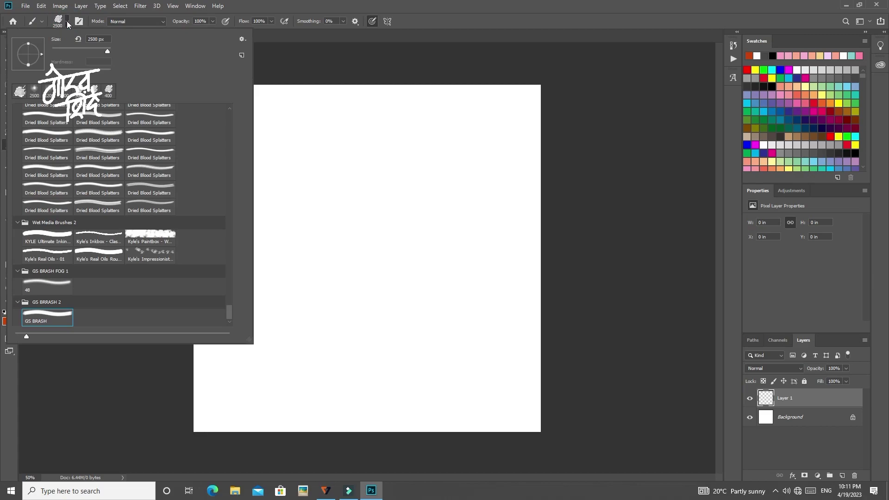
pyautogui.click(67, 22)
pyautogui.click(27, 6)
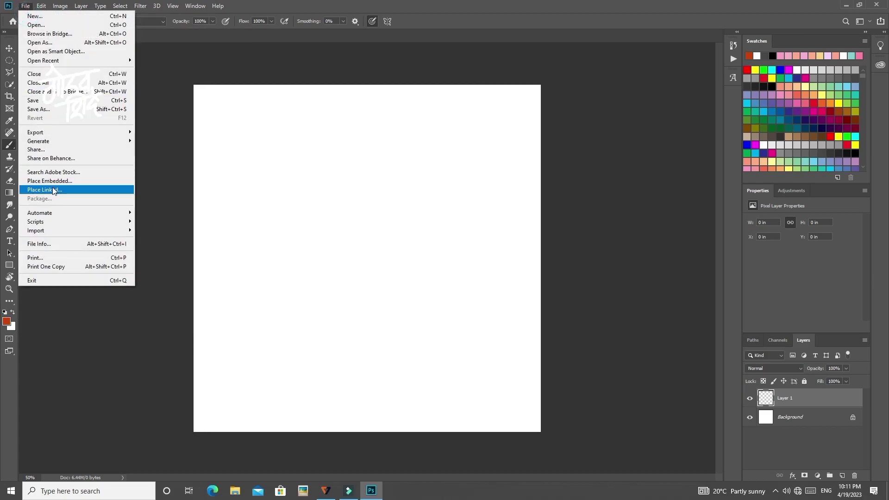
# Place the pastel watercolour JPG from GS GRAPHICS > backgraund > Pins as an embedded layer
pyautogui.click(54, 182)
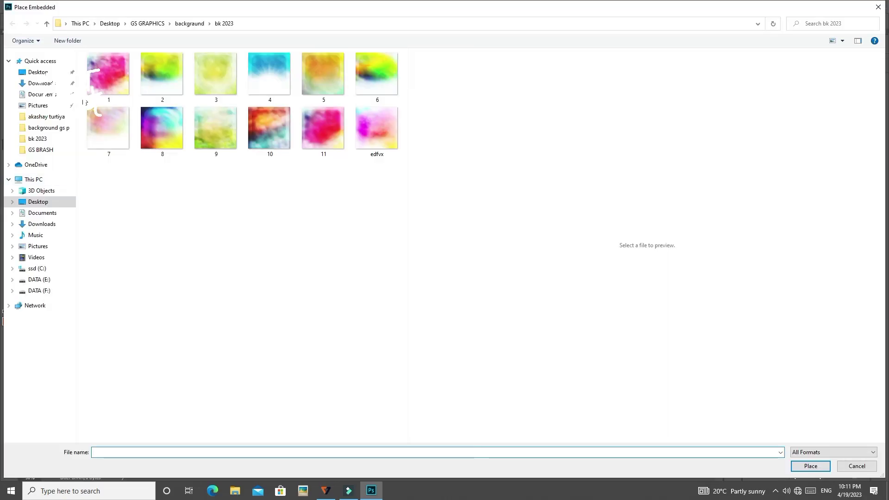
pyautogui.click(46, 94)
pyautogui.click(39, 72)
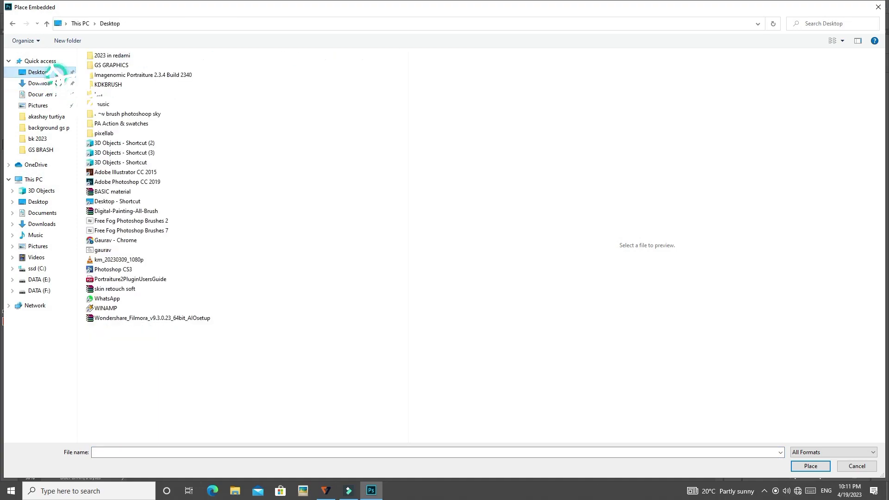
pyautogui.doubleClick(116, 69)
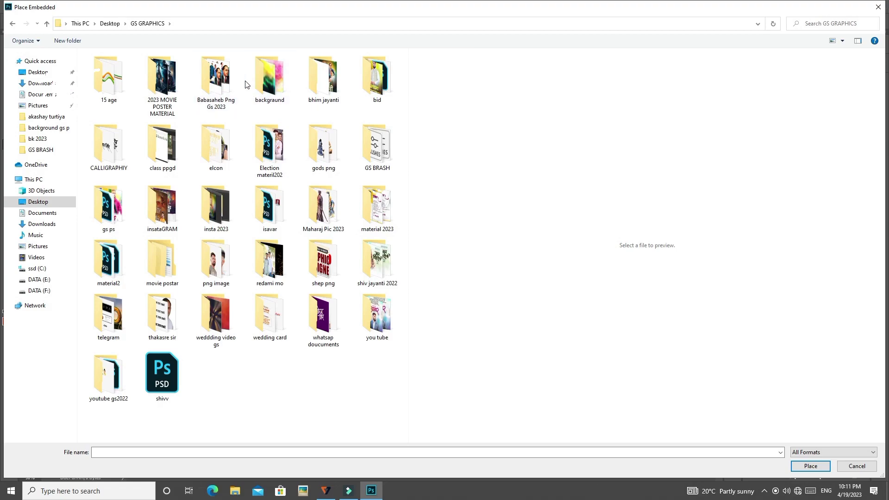
pyautogui.doubleClick(269, 79)
pyautogui.doubleClick(108, 74)
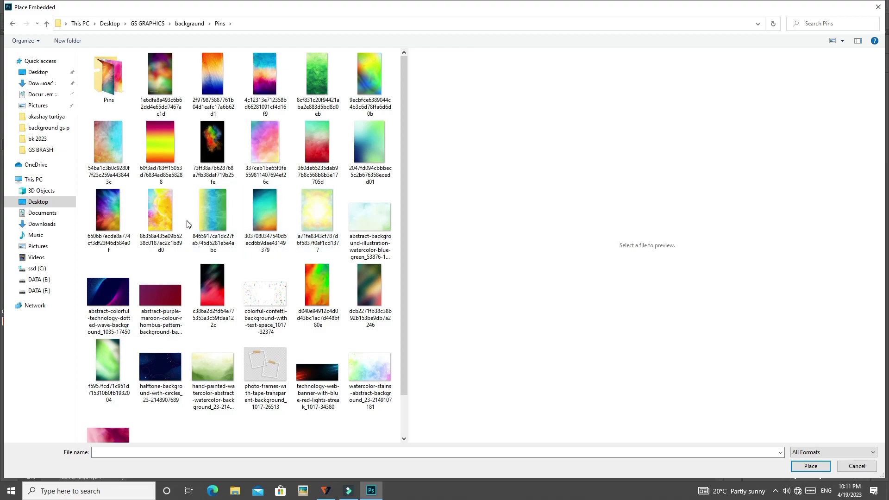
pyautogui.click(284, 149)
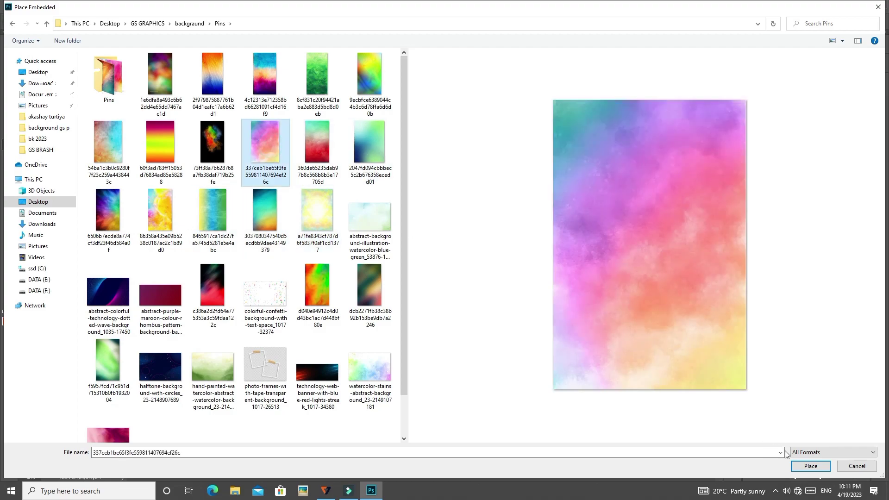
pyautogui.click(810, 466)
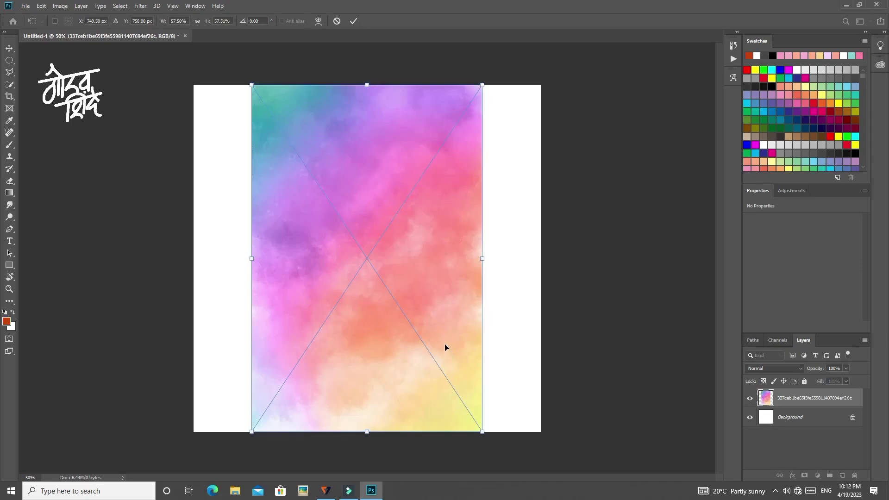
# Scale the watercolour image proportionally across the full canvas width and commit the transform
pyautogui.moveTo(445, 346); pyautogui.dragTo(385, 342)
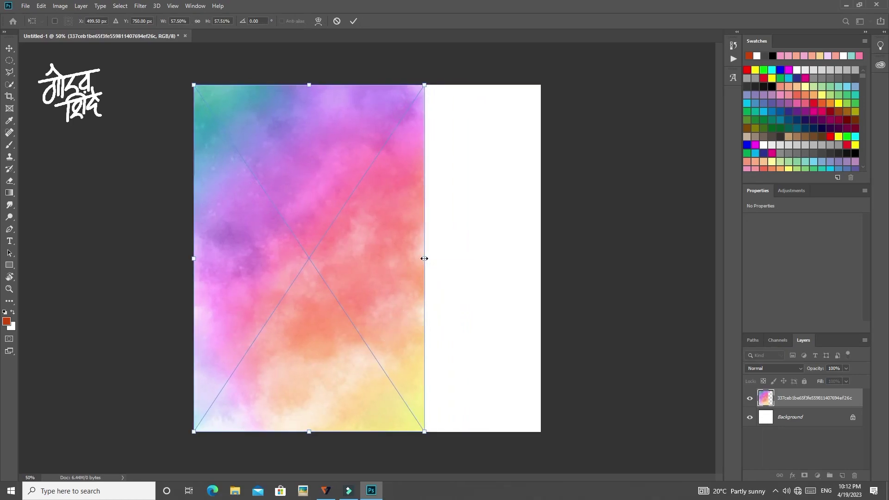
pyautogui.moveTo(424, 258); pyautogui.dragTo(543, 277)
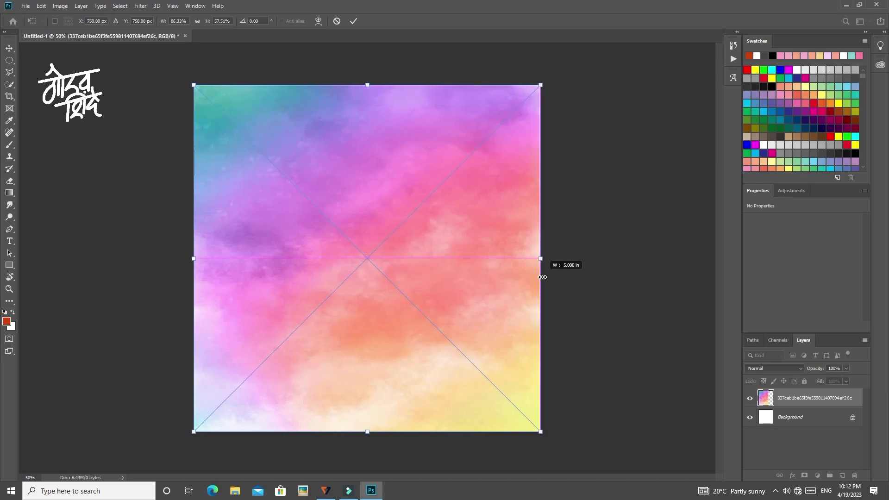
pyautogui.press('shift')
pyautogui.moveTo(543, 277); pyautogui.dragTo(542, 277)
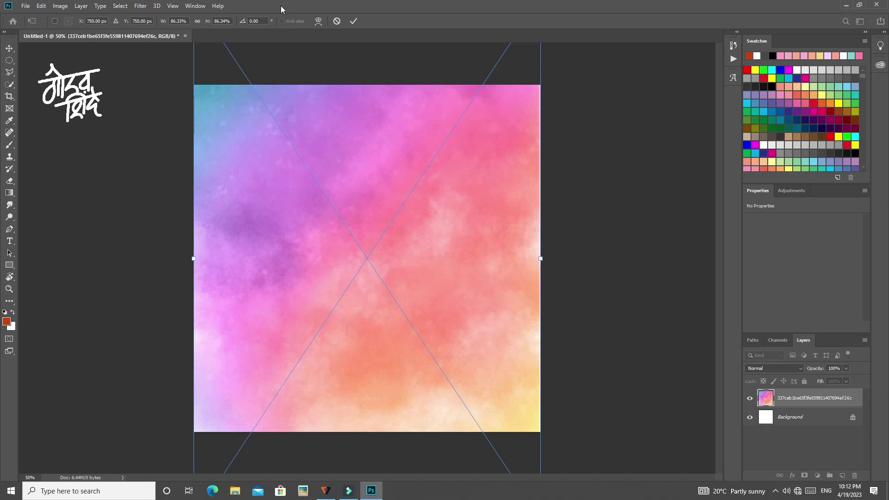
pyautogui.click(140, 6)
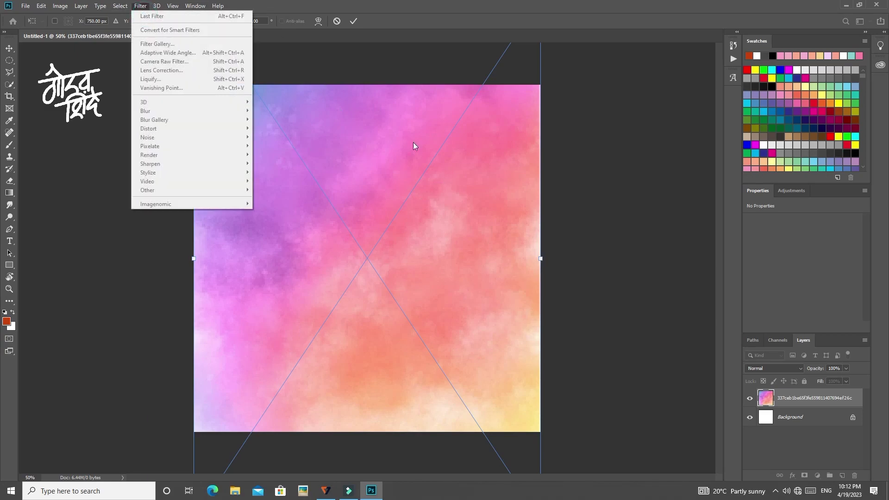
pyautogui.click(461, 168)
pyautogui.click(586, 233)
pyautogui.press('b')
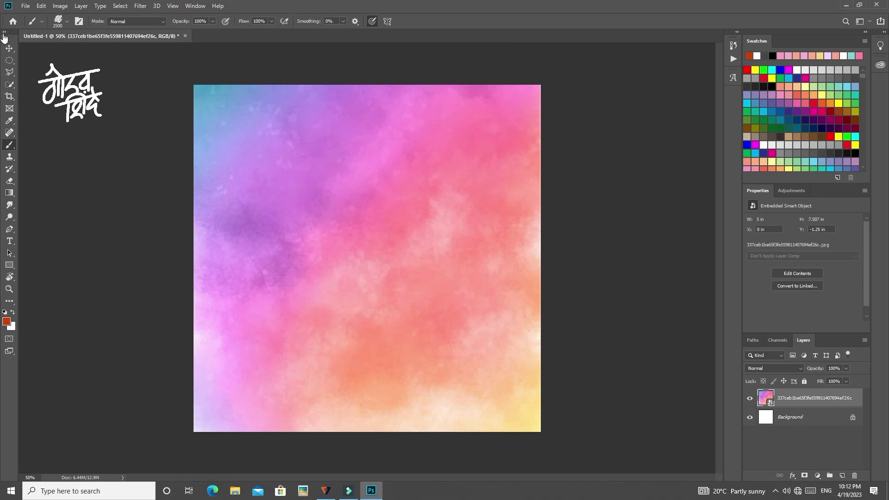
# Apply a Motion Blur at -53° angle with 92 pixel distance to the watercolour layer
pyautogui.click(9, 49)
pyautogui.click(140, 6)
pyautogui.moveTo(145, 111)
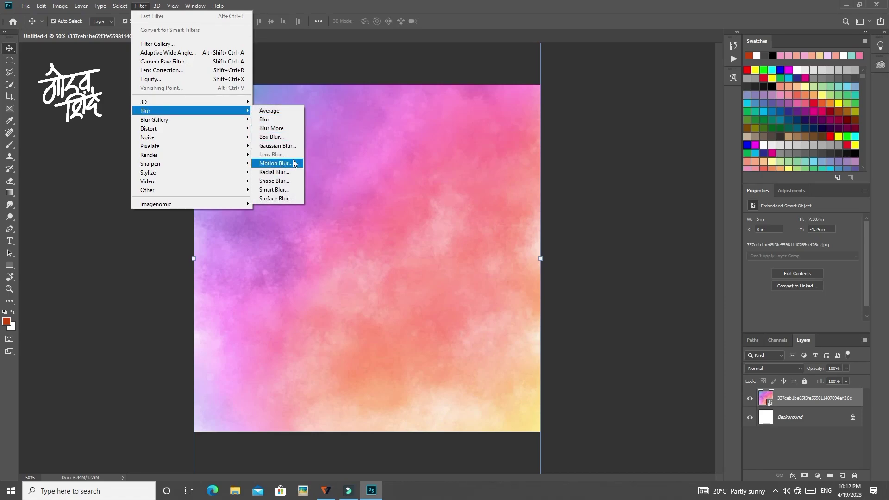
pyautogui.click(287, 164)
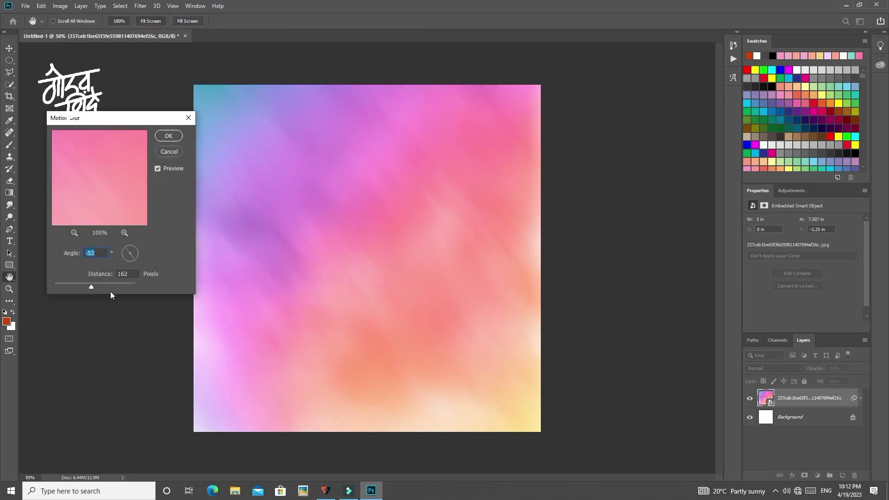
pyautogui.click(99, 254)
pyautogui.moveTo(94, 287)
pyautogui.mouseDown()
pyautogui.moveTo(82, 288)
pyautogui.moveTo(84, 302)
pyautogui.mouseUp()
pyautogui.click(168, 136)
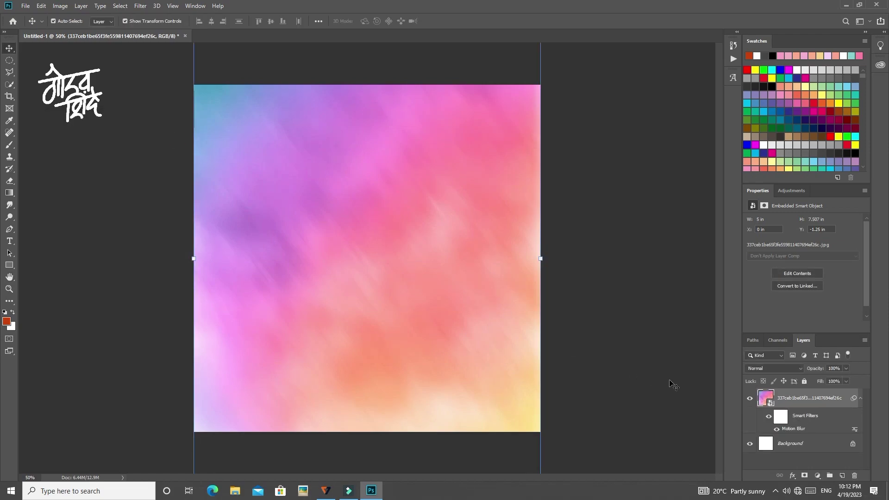
# Add an empty Layer 1 and reselect the watercolour image layer
pyautogui.click(609, 348)
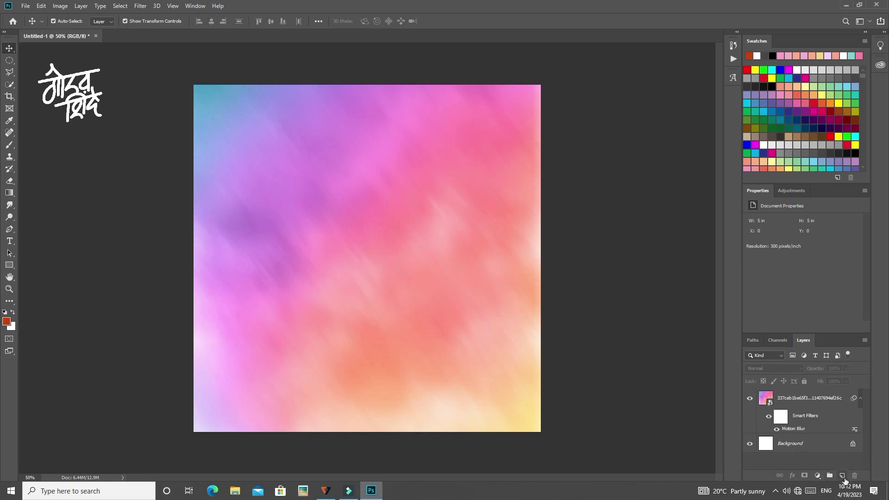
pyautogui.click(841, 476)
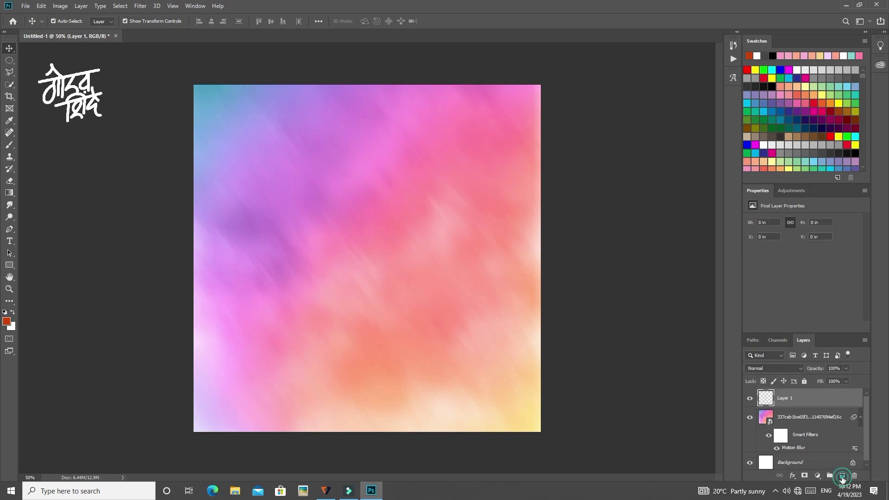
pyautogui.click(804, 421)
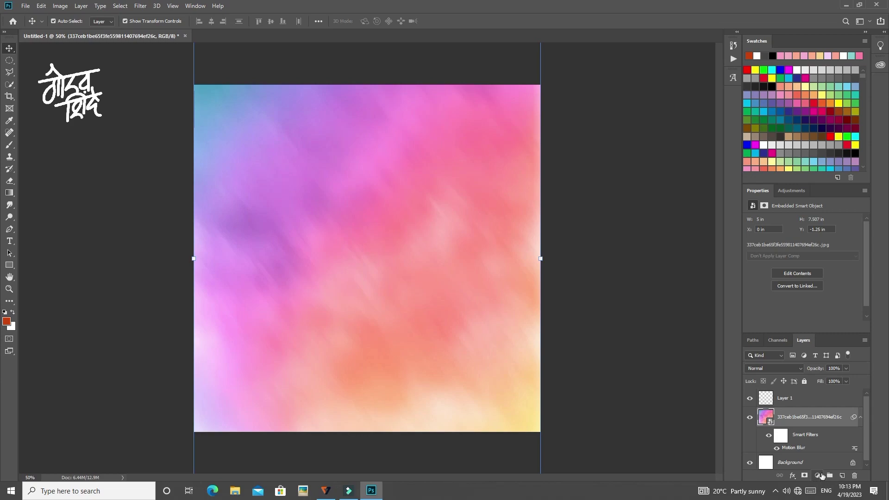
# Add a clipped Brightness/Contrast adjustment with brightness -15 and contrast 19
pyautogui.click(817, 477)
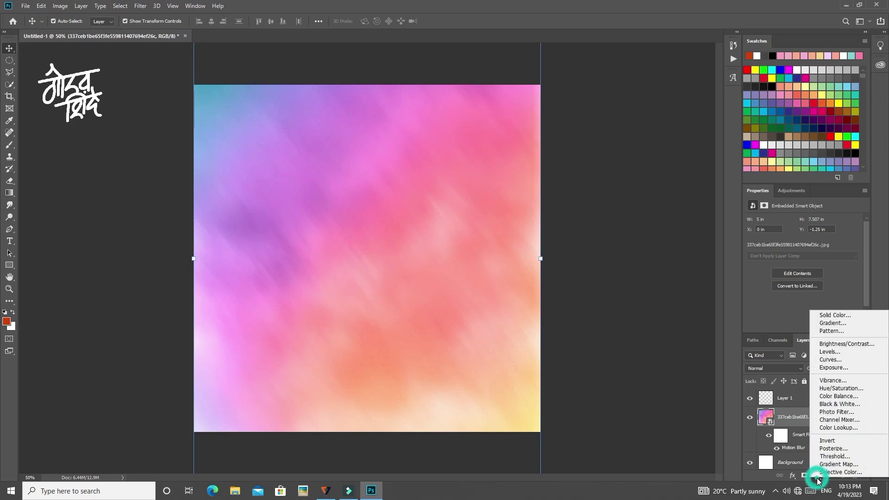
pyautogui.click(830, 345)
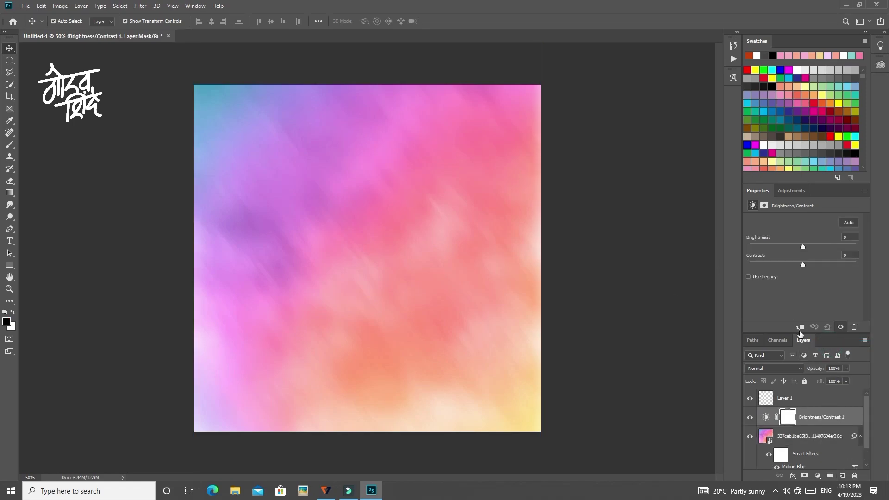
pyautogui.click(800, 328)
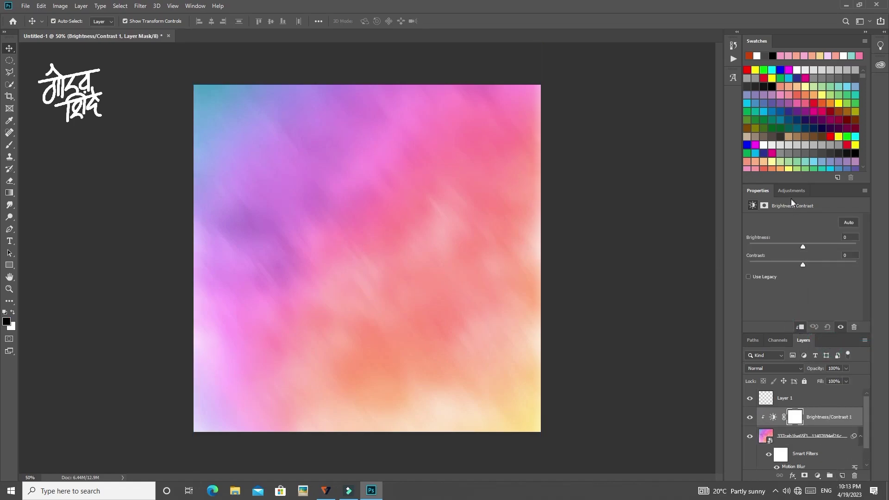
pyautogui.moveTo(802, 244); pyautogui.dragTo(797, 246)
pyautogui.moveTo(828, 290); pyautogui.dragTo(812, 304)
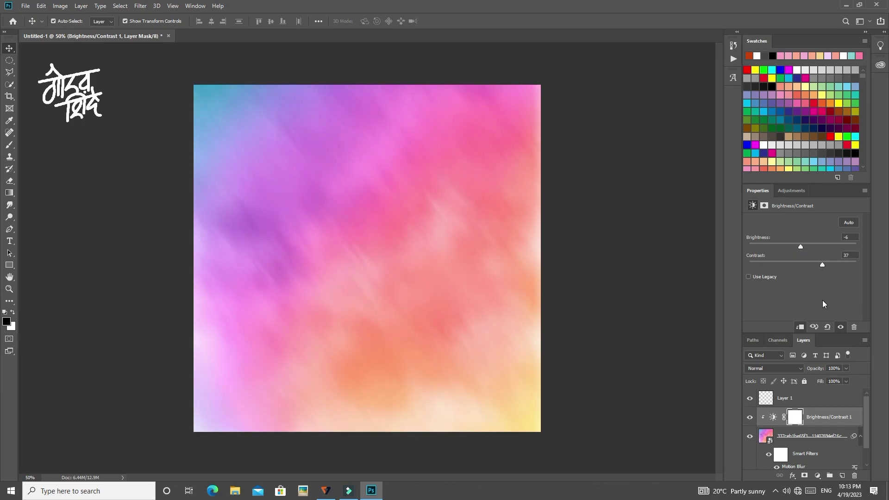
pyautogui.click(749, 418)
pyautogui.click(750, 418)
pyautogui.click(815, 397)
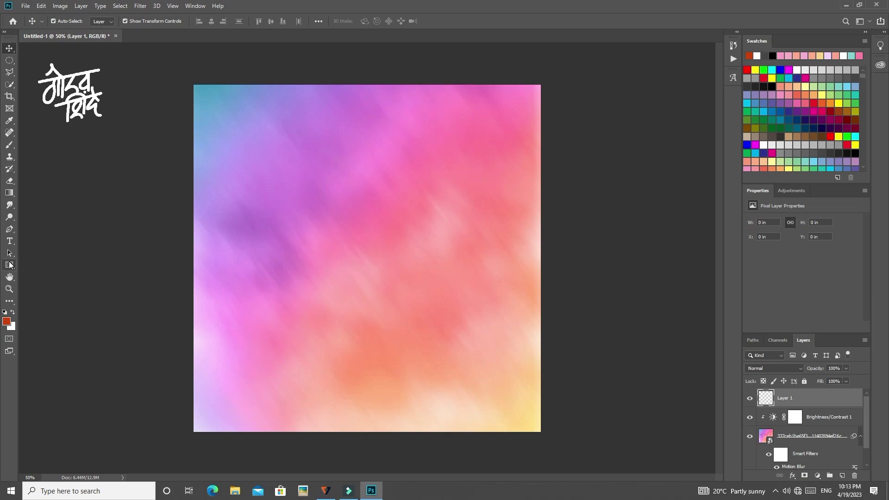
# Choose the Brush tool with fog brush 48 from GS BRASH FOG 1 at about 432 px
pyautogui.click(9, 146)
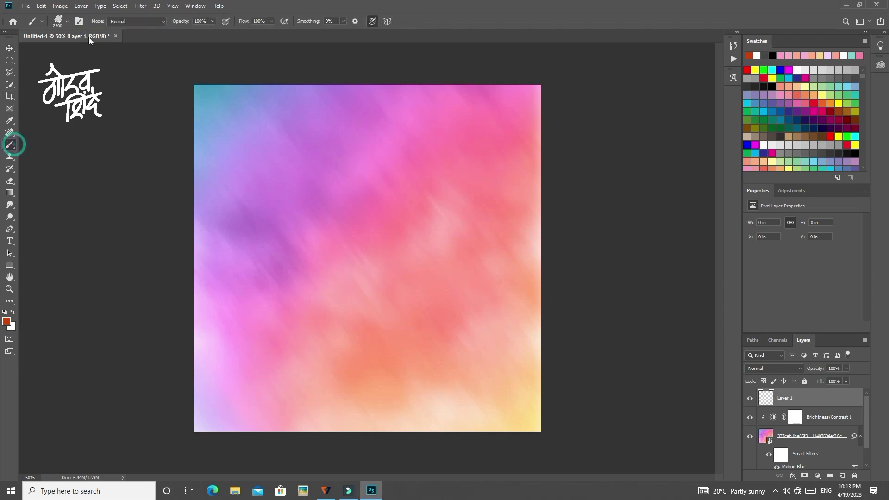
pyautogui.click(60, 21)
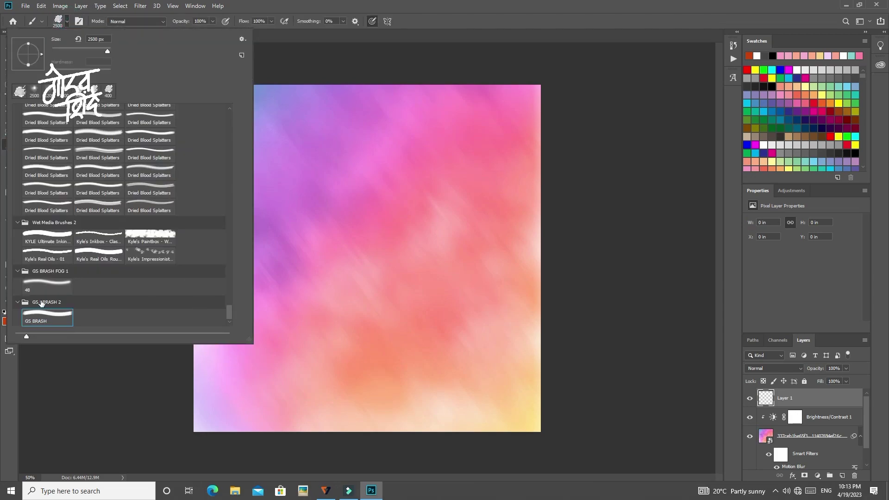
pyautogui.click(44, 287)
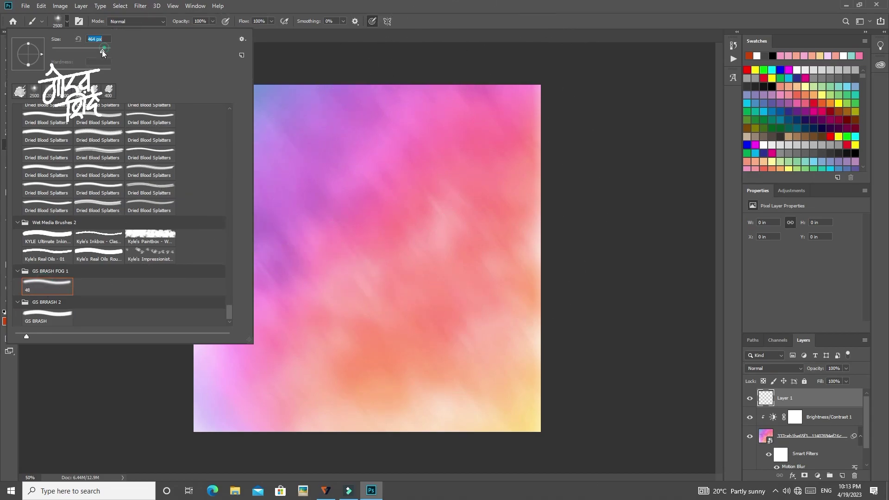
pyautogui.moveTo(102, 49); pyautogui.dragTo(86, 51)
# Undo a dark red test dab, enlarge the brush, and sample pink from the canvas's upper right
pyautogui.click(459, 146)
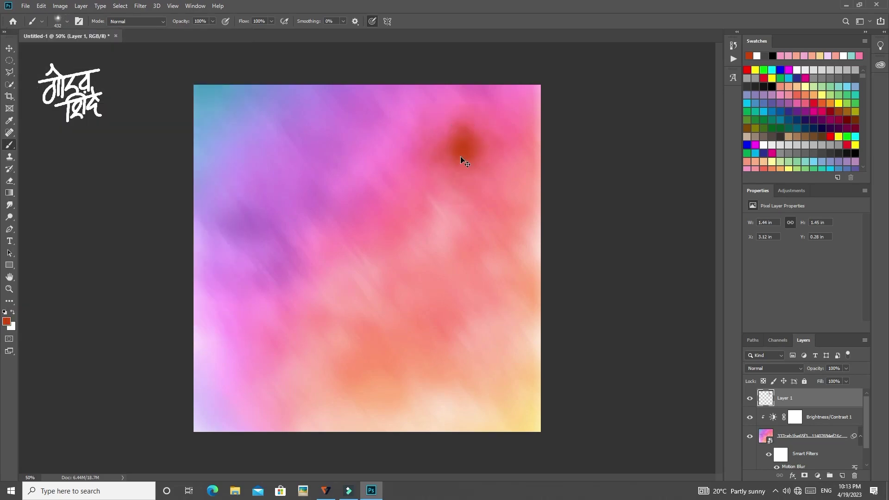
pyautogui.hotkey('ctrl', 'z')
pyautogui.press(']')
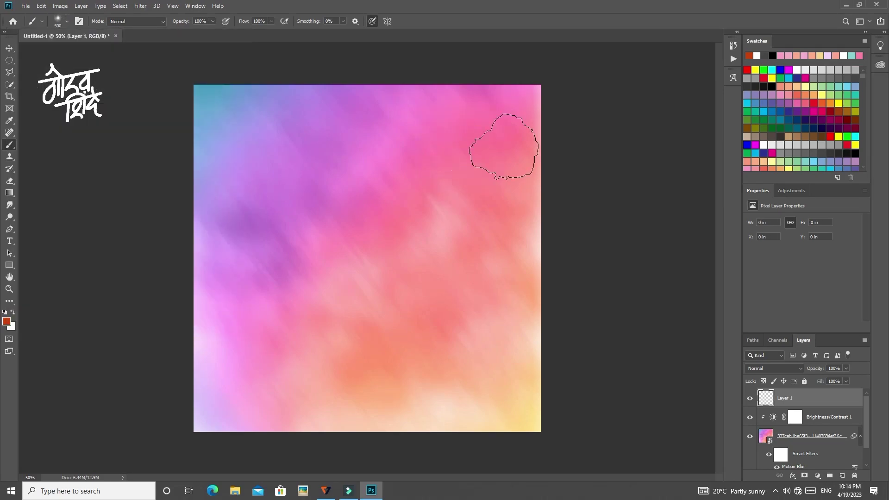
pyautogui.press(']')
pyautogui.press(']')
pyautogui.press(']')
pyautogui.press(']')
pyautogui.press(']')
pyautogui.click(10, 120)
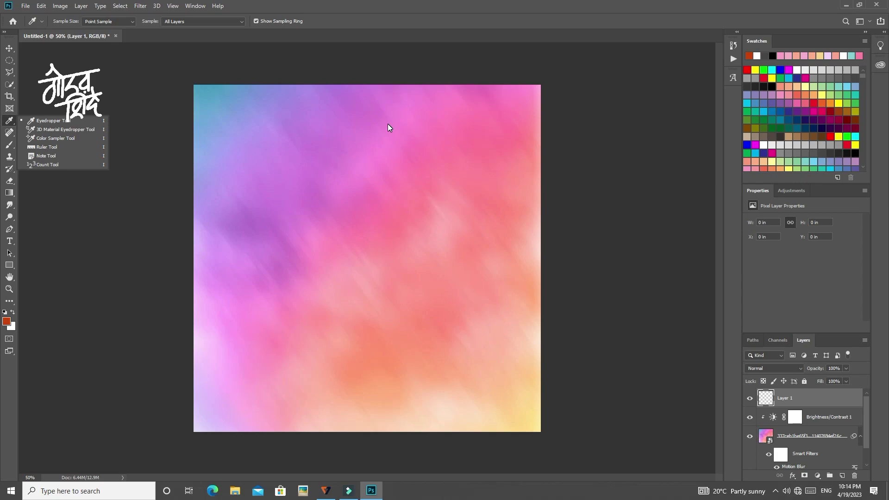
pyautogui.click(499, 98)
pyautogui.click(499, 101)
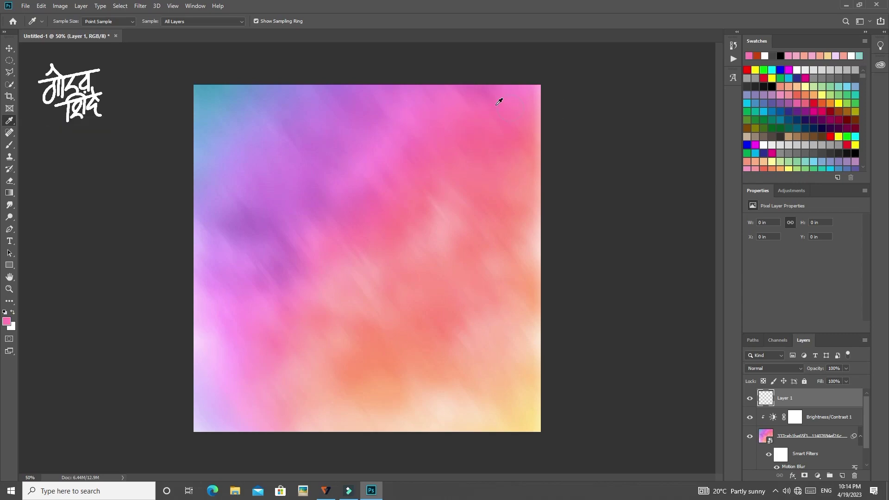
# Paint soft sampled-pink dabs at the upper right of Layer 1, undoing one unwanted dab
pyautogui.press('b')
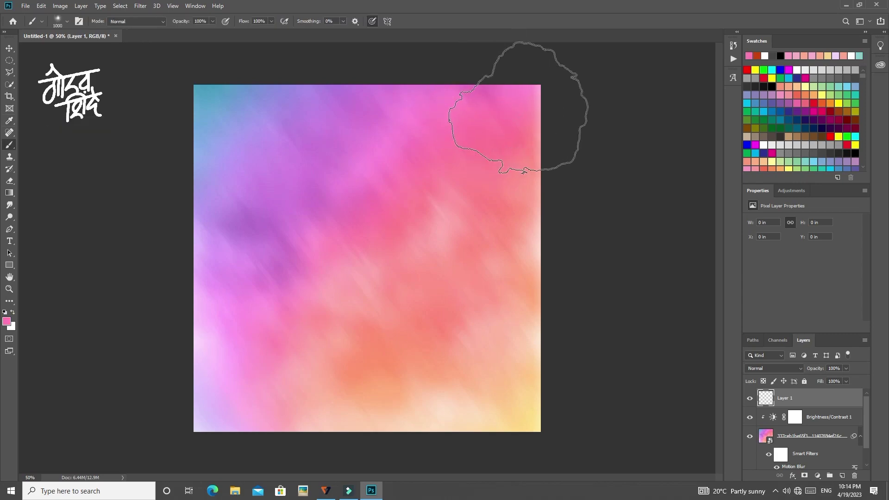
pyautogui.press('i')
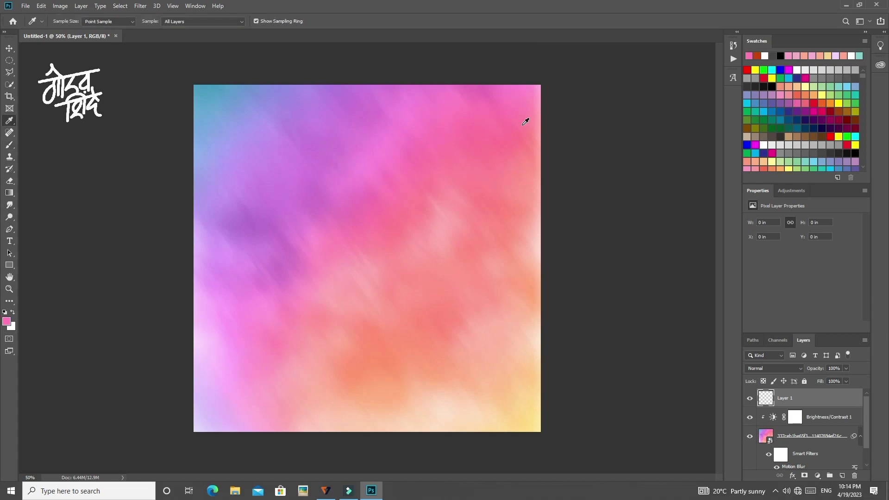
pyautogui.press('b')
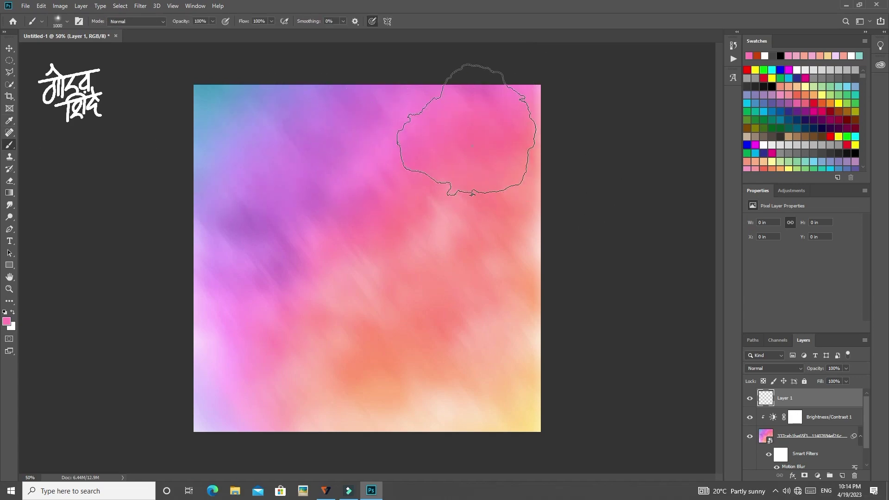
pyautogui.click(472, 146)
pyautogui.press('i')
pyautogui.hotkey('ctrl', 'z')
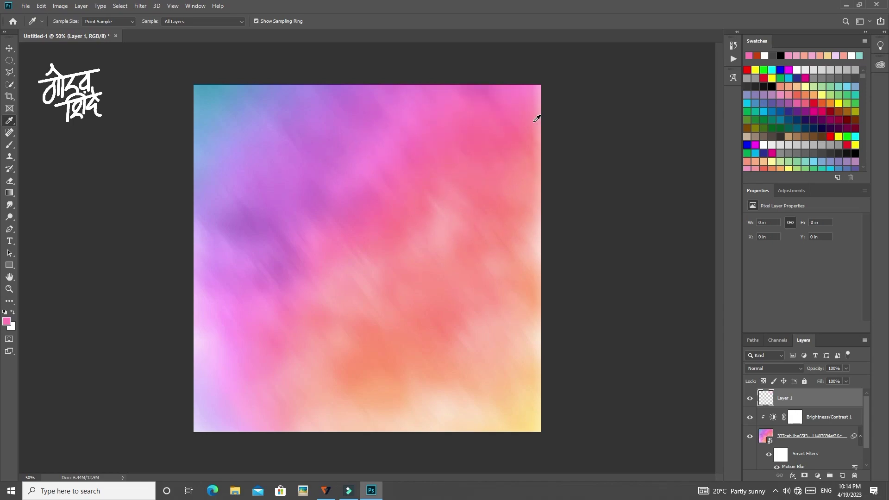
pyautogui.click(514, 104)
pyautogui.press('b')
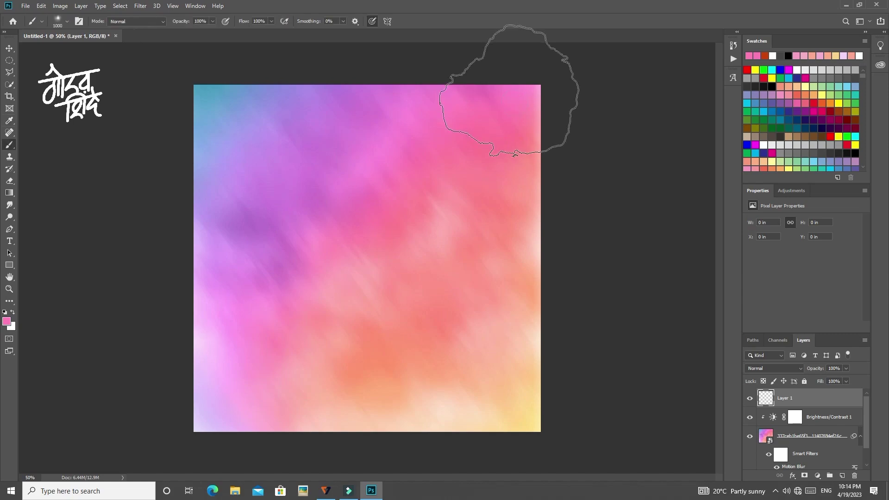
pyautogui.click(459, 113)
pyautogui.press('i')
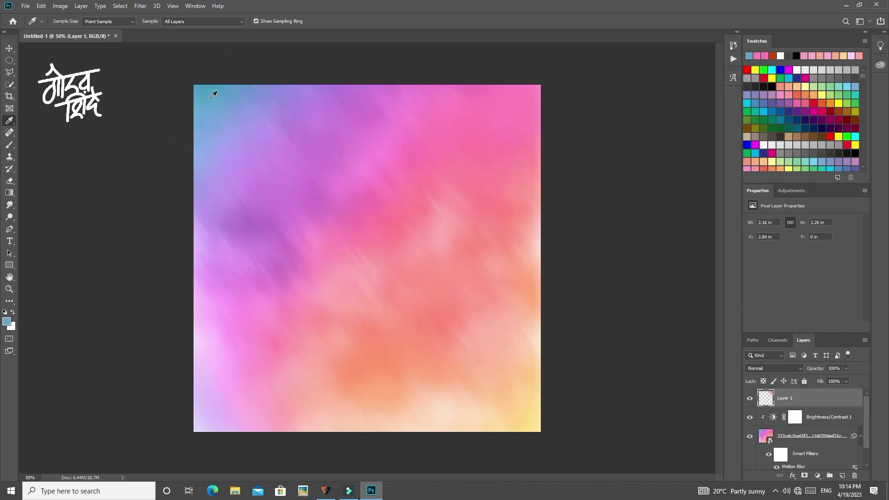
# Sample pink and magenta-pink from the canvas and dab them at the upper right
pyautogui.press('b')
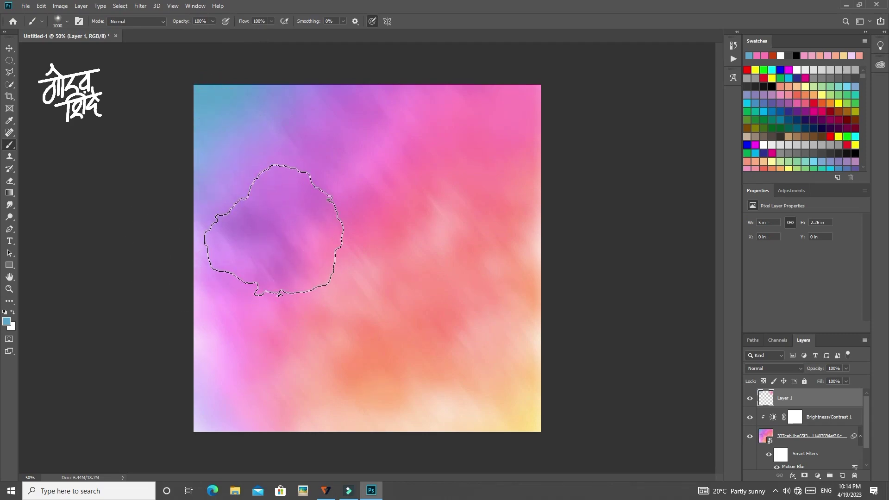
pyautogui.press('i')
pyautogui.press('b')
pyautogui.press('i')
pyautogui.click(496, 333)
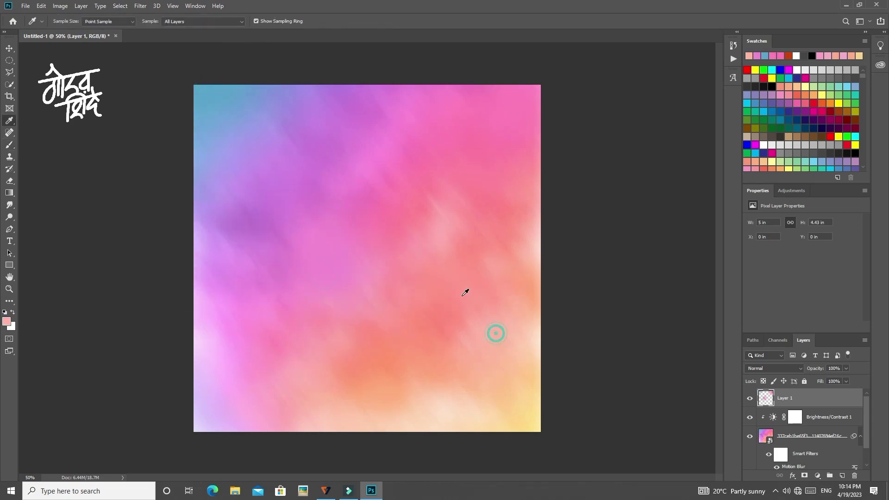
pyautogui.press('b')
pyautogui.press('i')
pyautogui.press('b')
pyautogui.press('i')
pyautogui.click(328, 163)
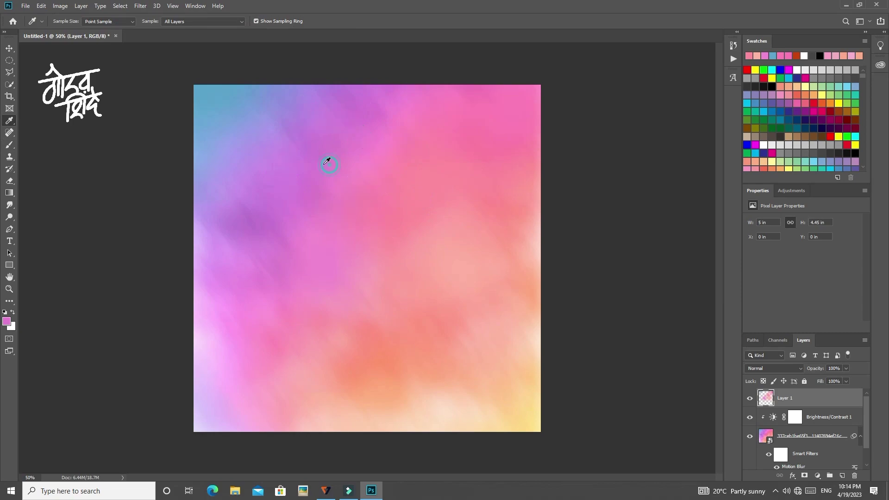
pyautogui.press('b')
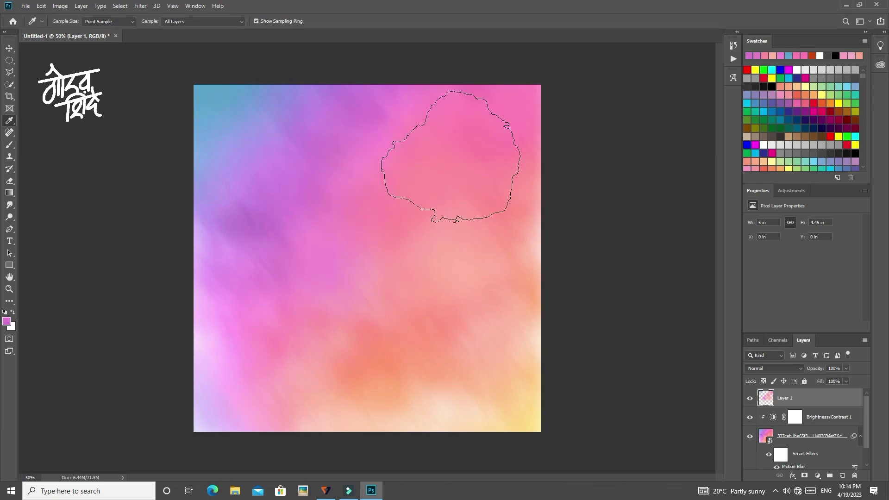
pyautogui.click(465, 141)
# Paint sampled pale yellow into the lower right and peach along the bottom edge
pyautogui.press('i')
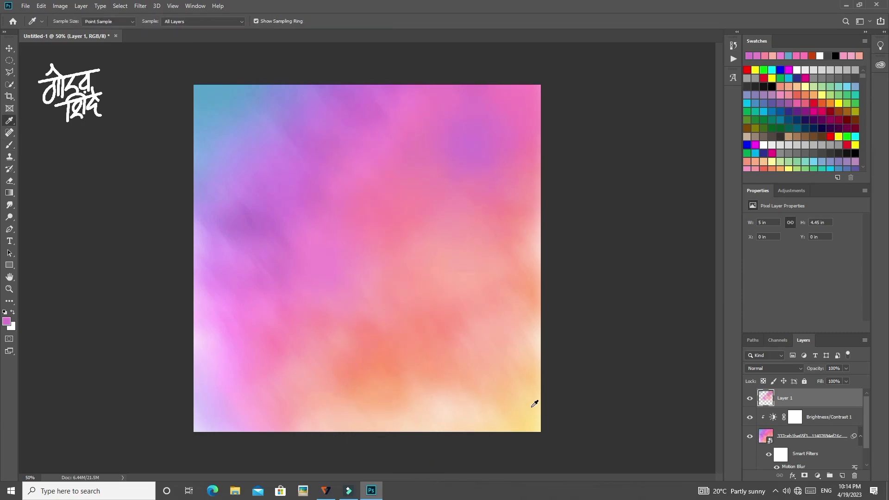
pyautogui.click(531, 407)
pyautogui.press('b')
pyautogui.click(518, 371)
pyautogui.press('i')
pyautogui.click(383, 429)
pyautogui.press('b')
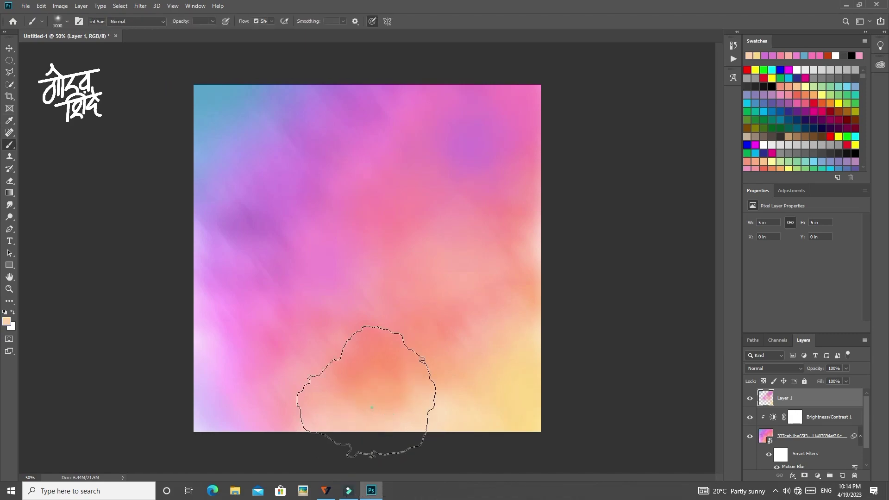
pyautogui.press('i')
pyautogui.click(247, 406)
pyautogui.press('b')
# Sample mid-canvas pink and left-edge lilac, painting lilac over the dark purple patch
pyautogui.press('i')
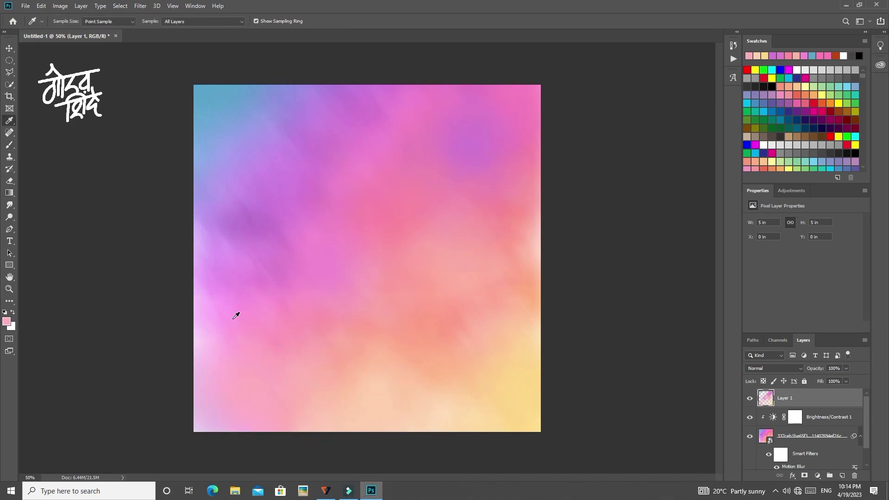
pyautogui.press('b')
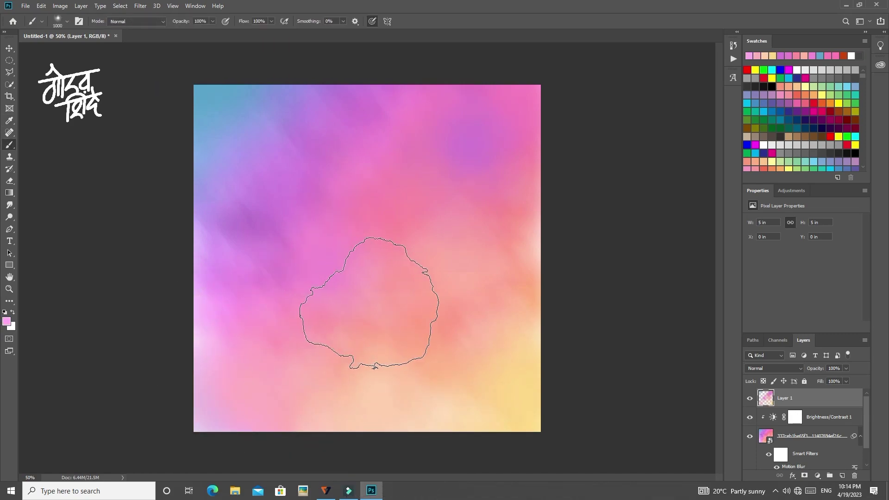
pyautogui.press('i')
pyautogui.click(380, 307)
pyautogui.press('b')
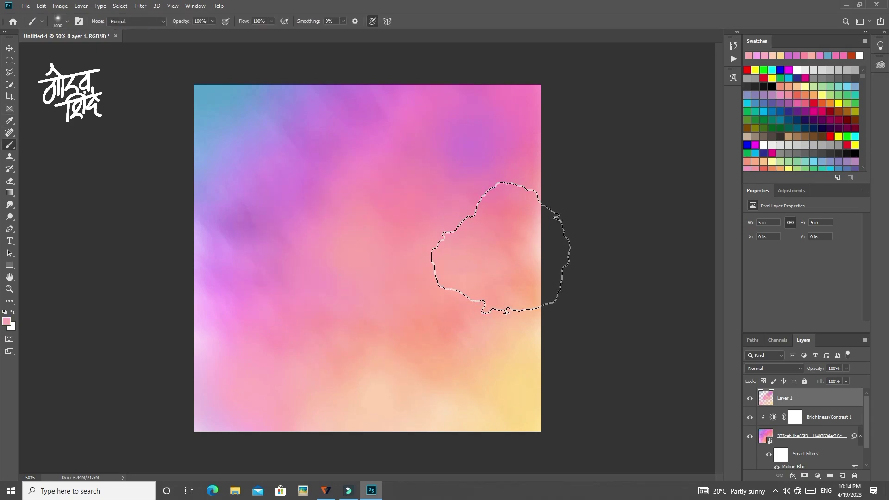
pyautogui.press('i')
pyautogui.press('b')
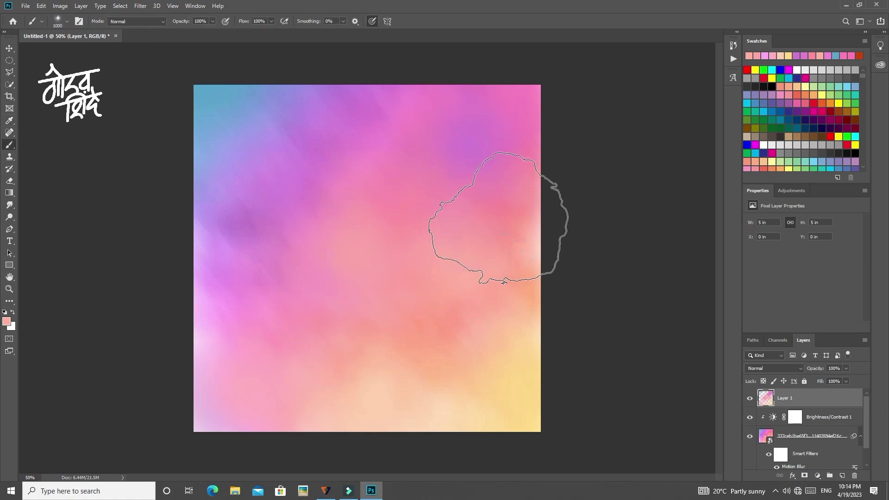
pyautogui.press('i')
pyautogui.click(214, 250)
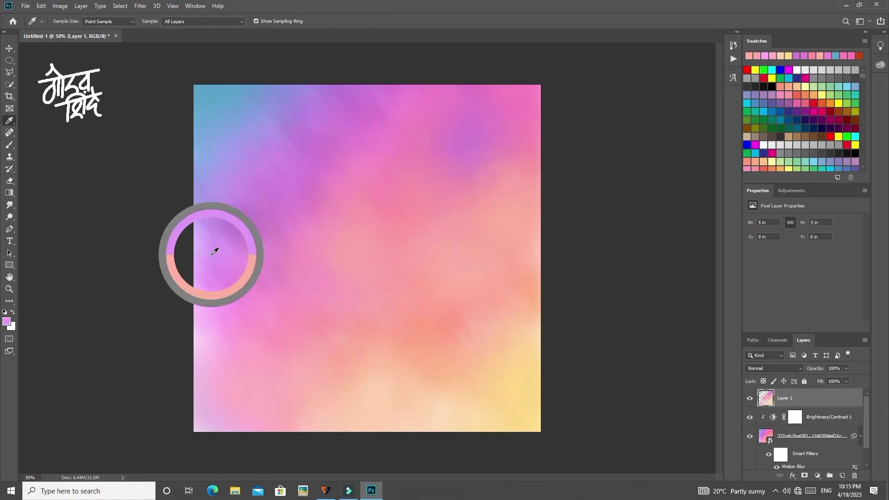
pyautogui.press('b')
pyautogui.click(238, 226)
pyautogui.press('i')
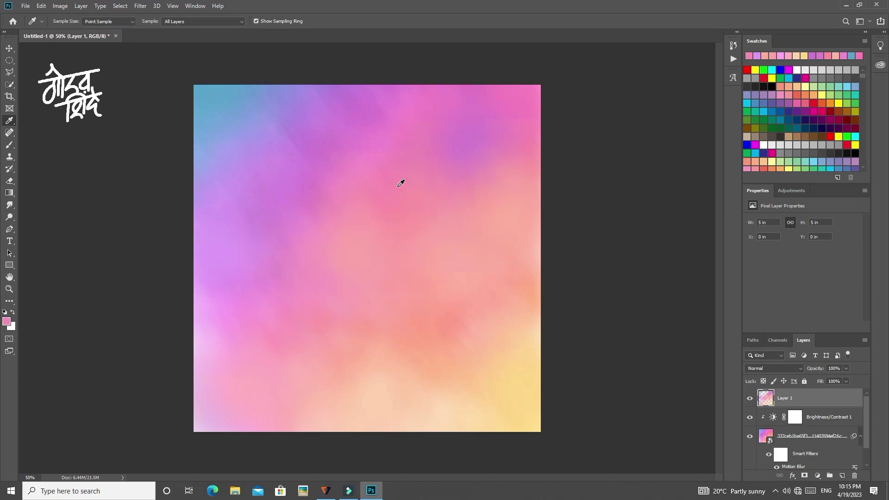
pyautogui.press('b')
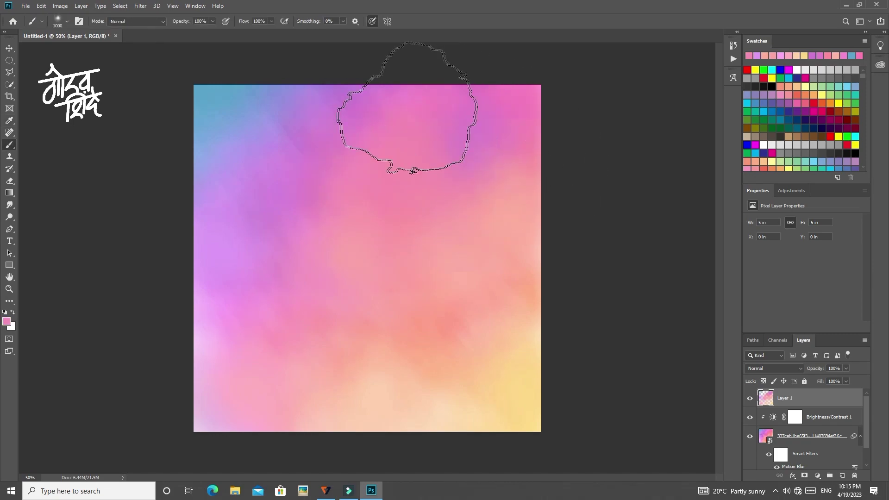
# Sample lilac from the upper left and brush a lilac patch across the upper middle
pyautogui.press('i')
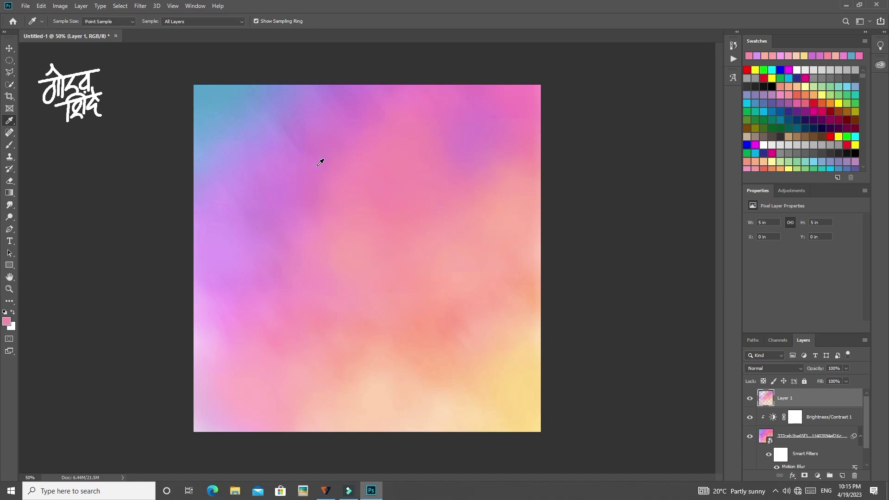
pyautogui.click(290, 141)
pyautogui.press('b')
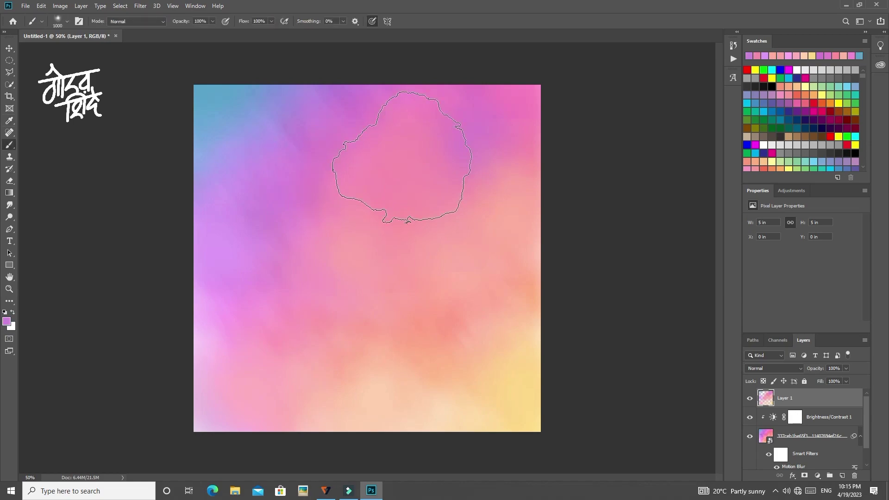
pyautogui.moveTo(398, 169); pyautogui.dragTo(444, 185)
pyautogui.press('i')
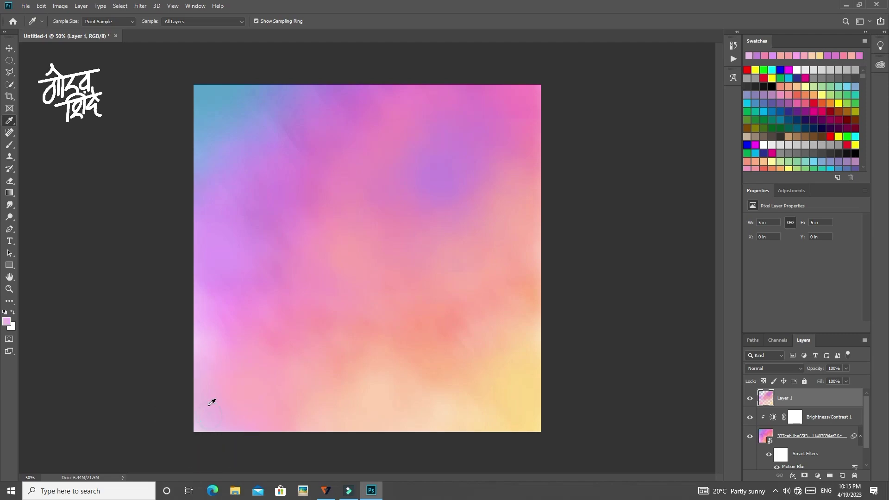
pyautogui.press('b')
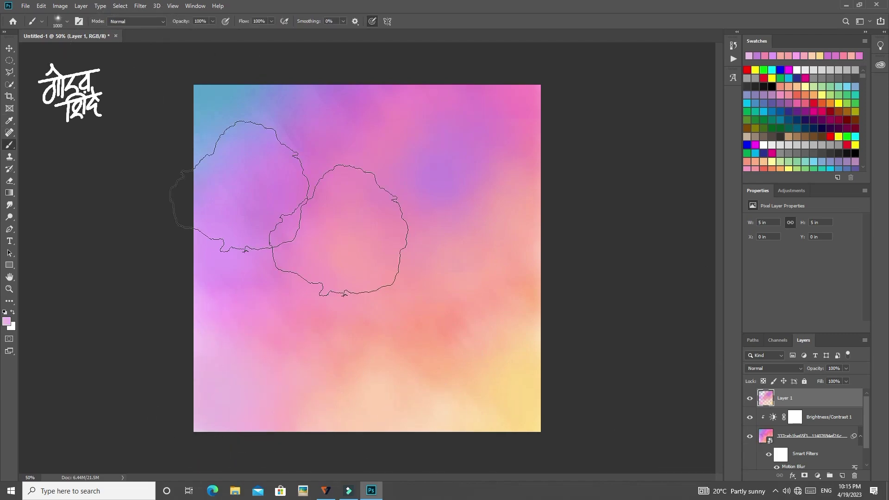
pyautogui.press('i')
pyautogui.press('b')
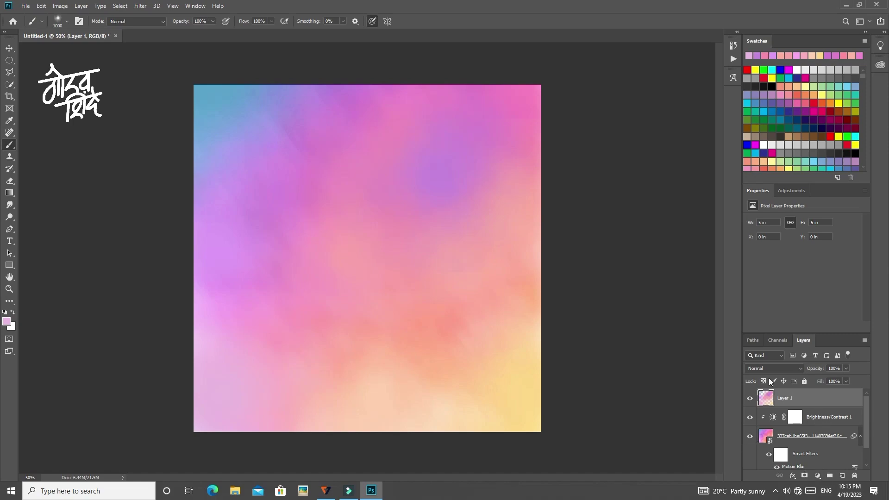
# Apply a 3.0-pixel Gaussian Blur to the painted Layer 1
pyautogui.click(139, 6)
pyautogui.moveTo(145, 110)
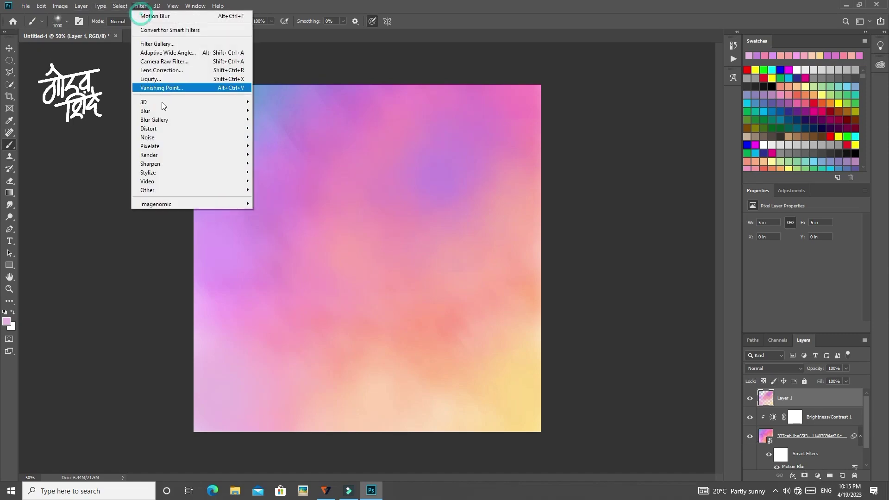
pyautogui.click(273, 149)
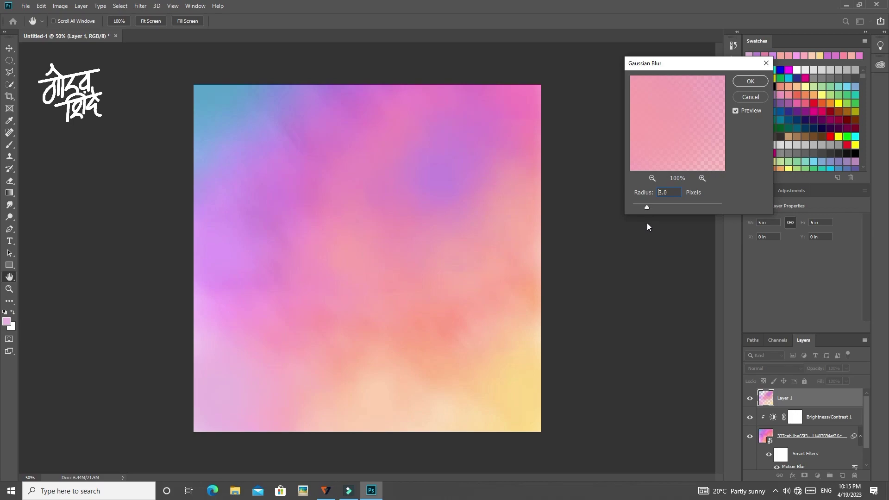
pyautogui.click(749, 81)
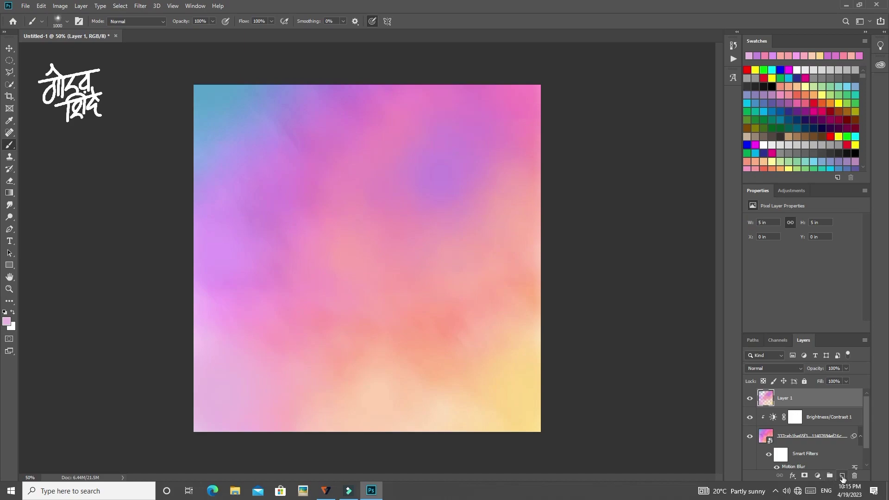
# Add Layer 2 and choose the GS BRASH brush preset, undoing a trial pink stamp
pyautogui.click(841, 476)
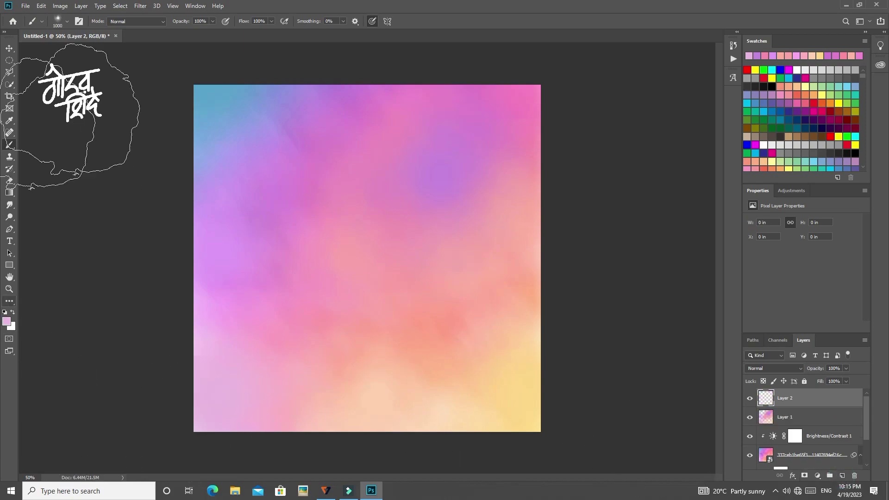
pyautogui.click(67, 21)
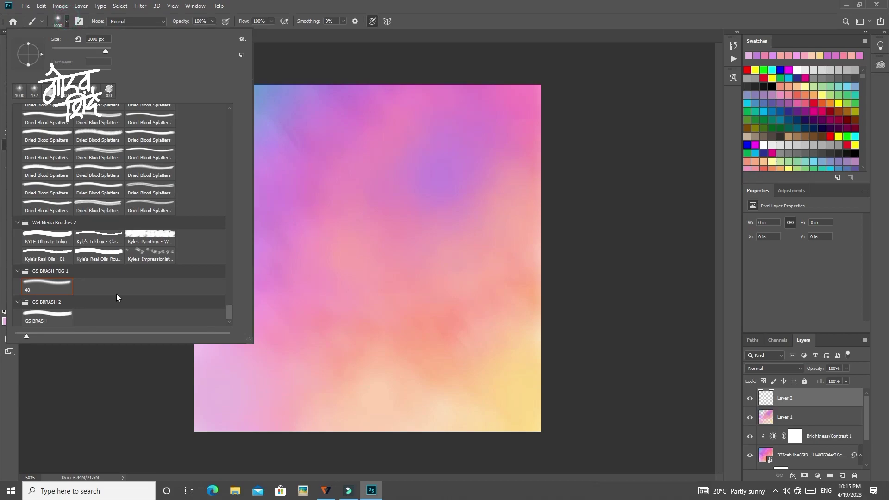
pyautogui.click(53, 316)
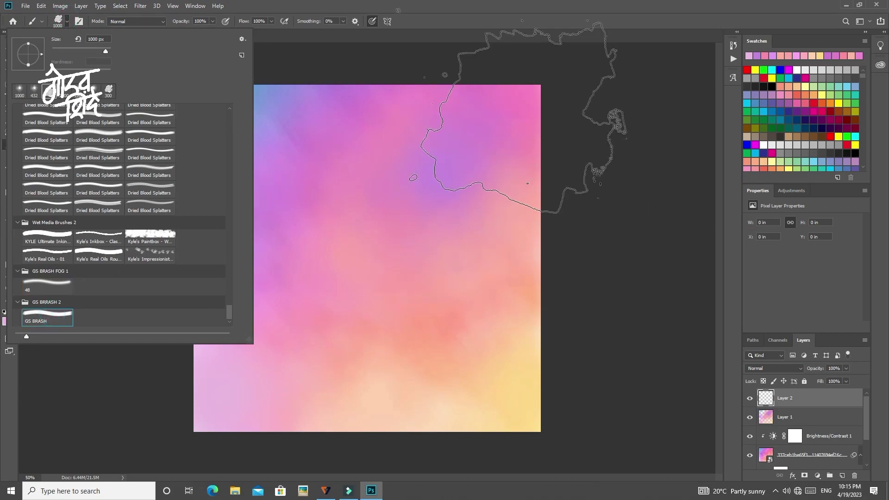
pyautogui.click(532, 129)
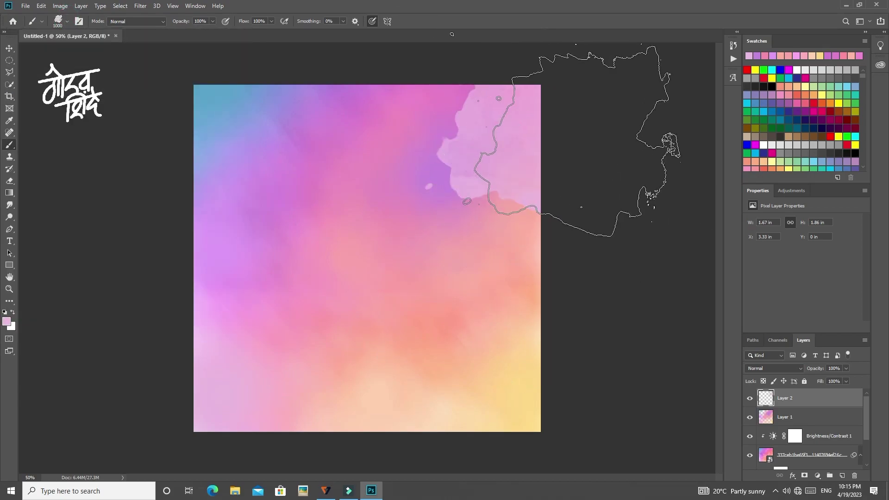
pyautogui.hotkey('ctrl', 'z')
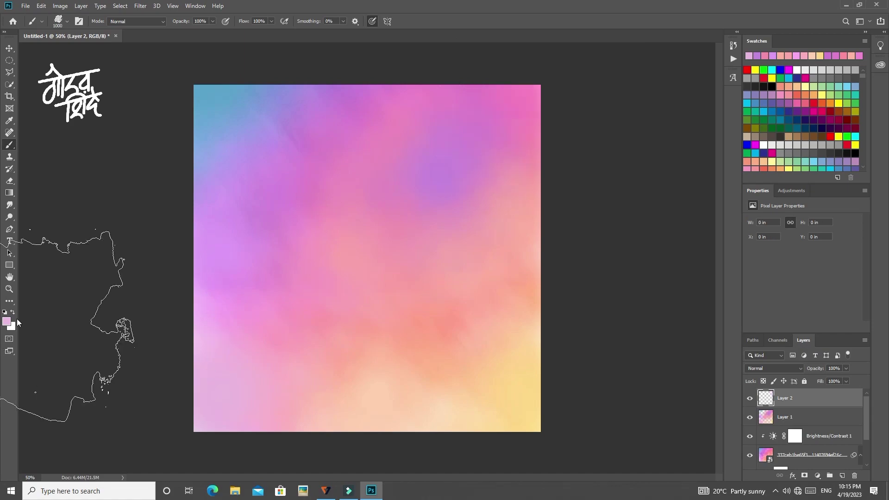
# Set the foreground colour to white and shrink the brush to 700 px
pyautogui.click(7, 320)
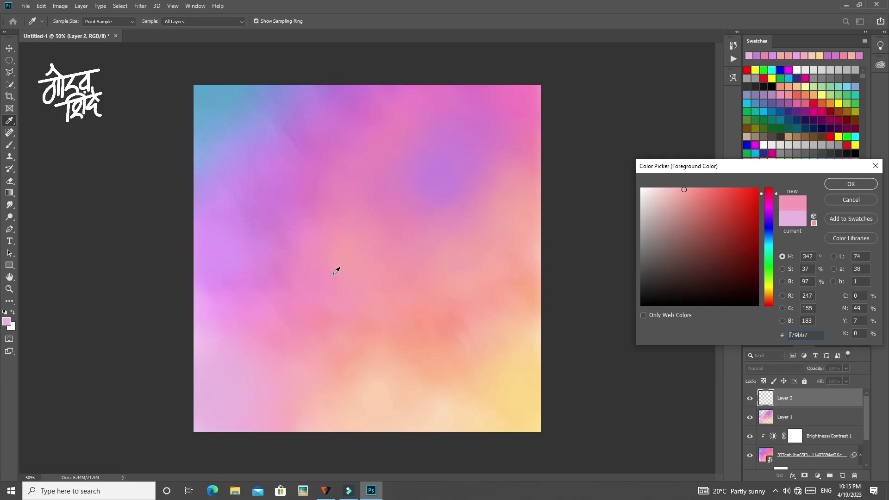
pyautogui.moveTo(495, 249); pyautogui.dragTo(340, 269)
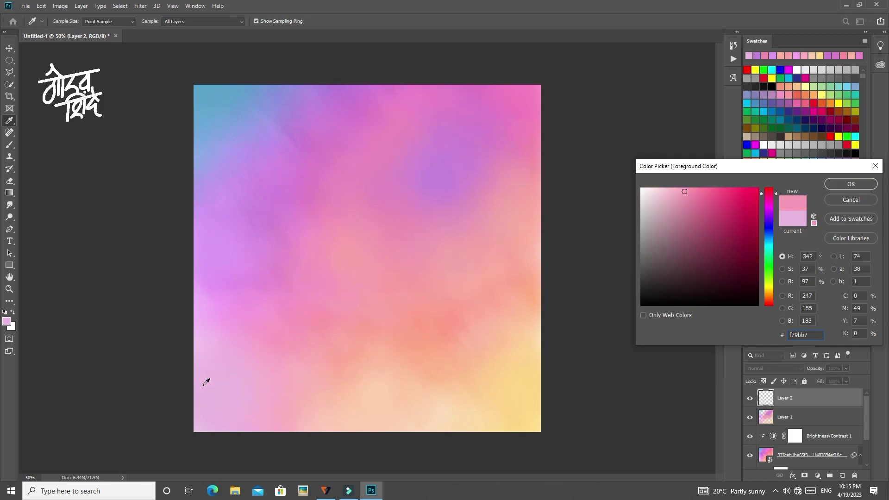
pyautogui.moveTo(237, 388); pyautogui.dragTo(440, 180)
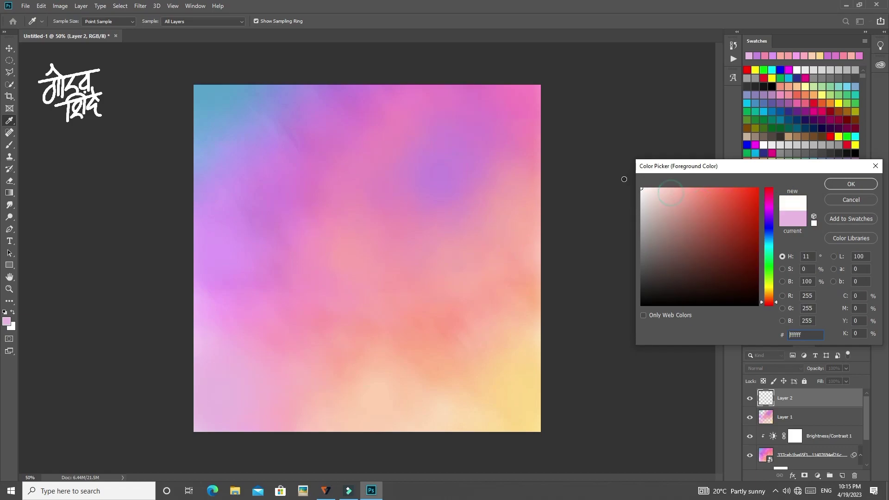
pyautogui.click(848, 185)
pyautogui.press('b')
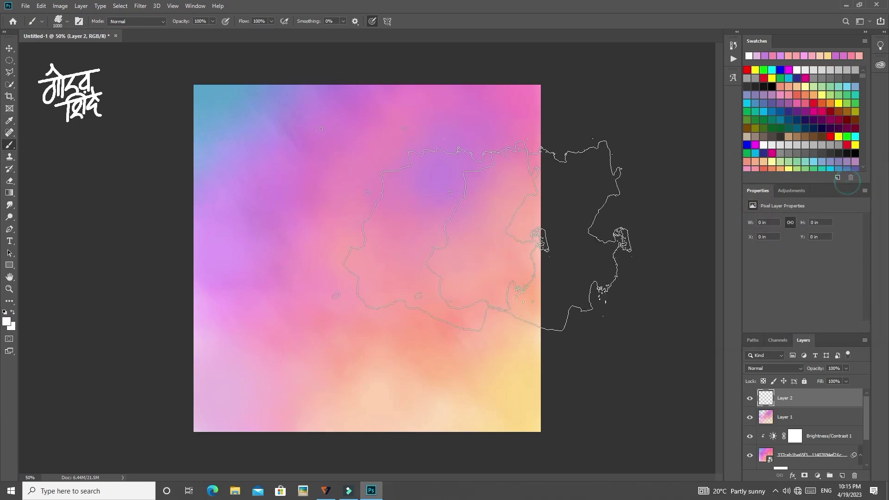
pyautogui.press('[')
pyautogui.press('[')
pyautogui.press('[')
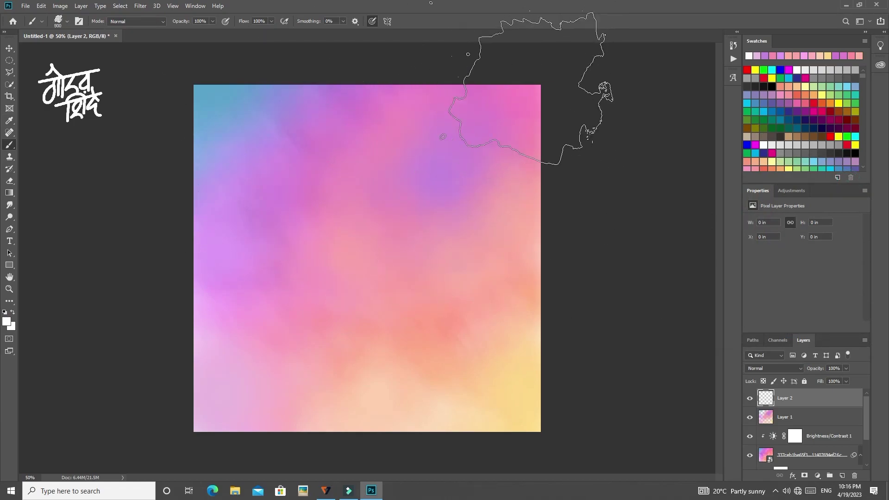
# Stamp white watercolour blotches along the right, bottom, left and top edges of Layer 2
pyautogui.click(519, 94)
pyautogui.click(555, 212)
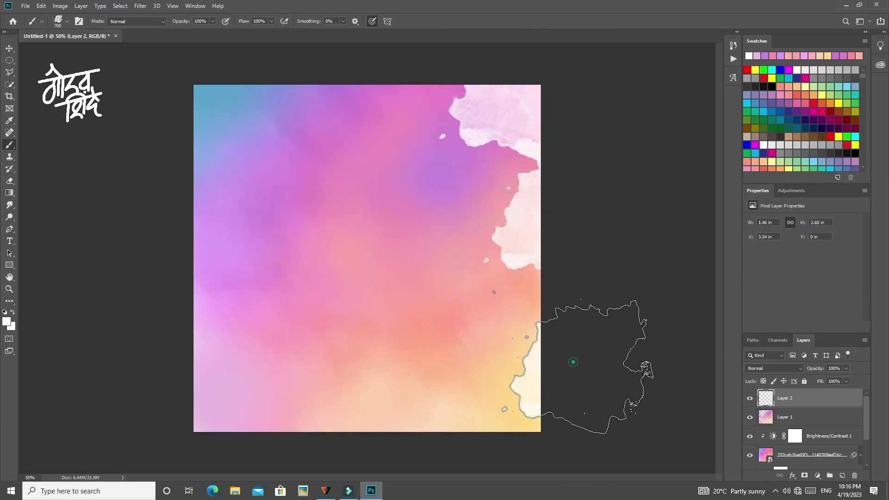
pyautogui.click(472, 442)
pyautogui.click(296, 453)
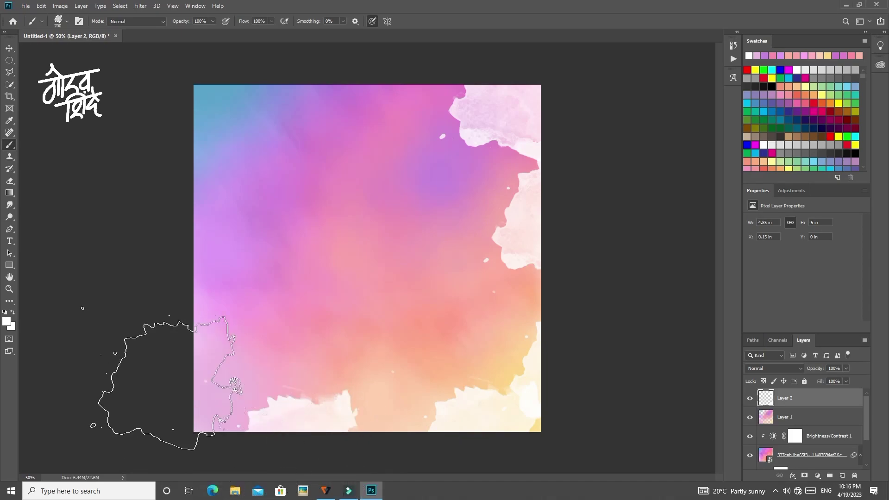
pyautogui.moveTo(176, 431); pyautogui.dragTo(157, 222)
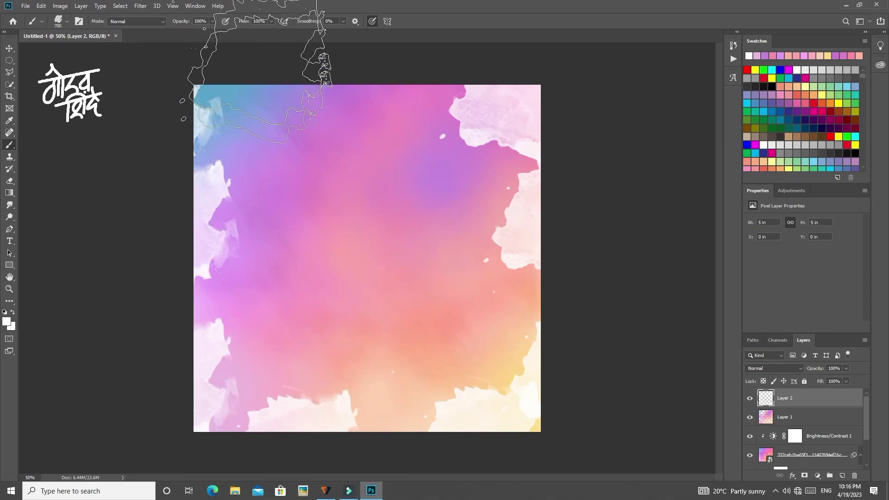
pyautogui.moveTo(262, 53); pyautogui.dragTo(410, 55)
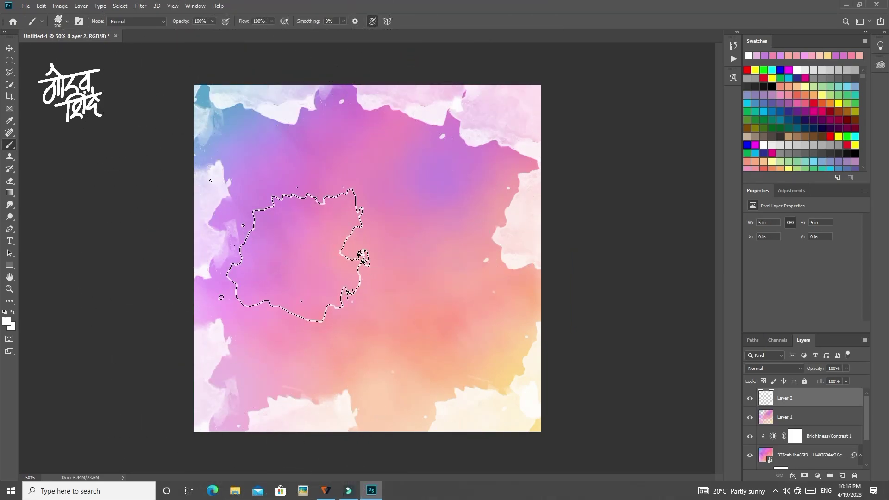
# Stamp more white blotches across the canvas centre, lower area and left side
pyautogui.click(301, 213)
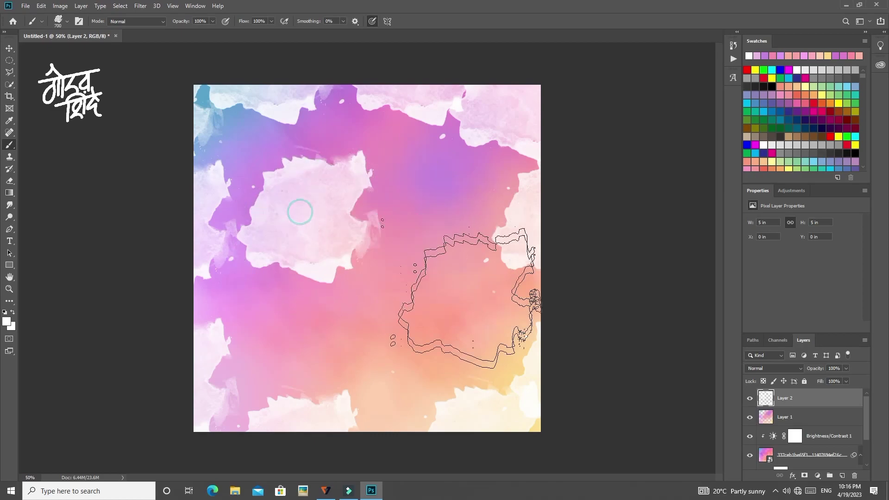
pyautogui.click(464, 343)
pyautogui.click(402, 366)
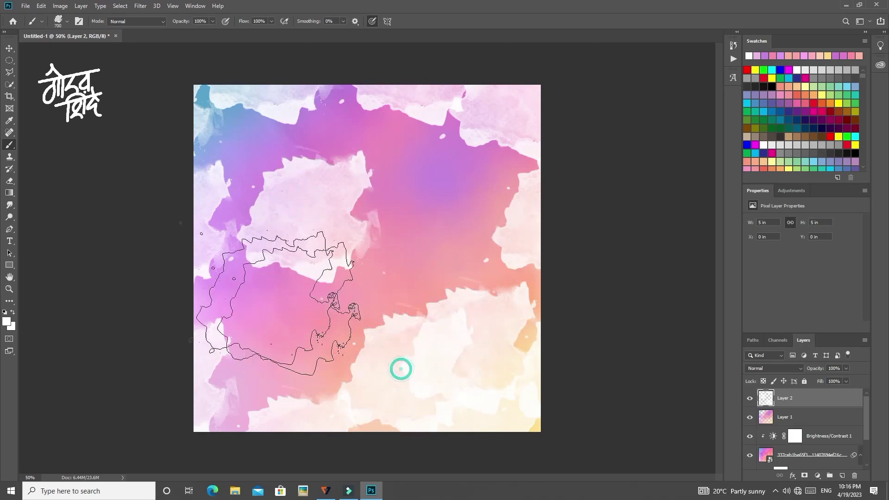
pyautogui.click(213, 284)
pyautogui.click(430, 196)
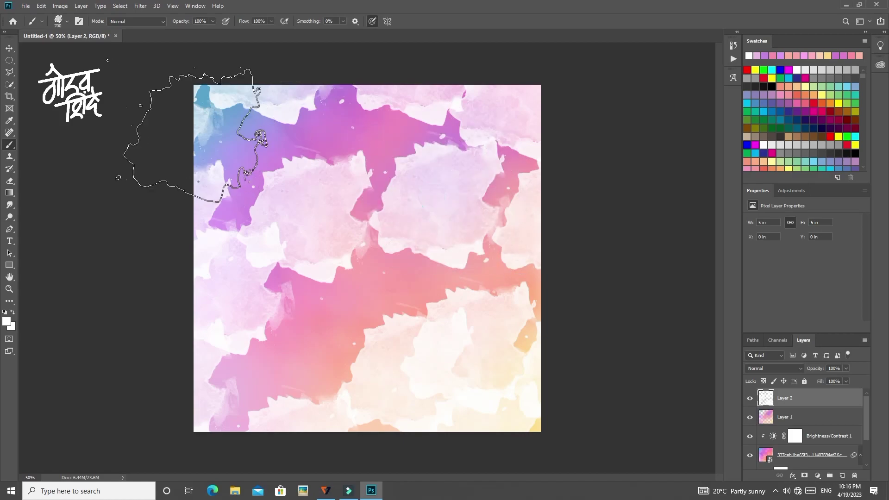
pyautogui.click(188, 129)
pyautogui.click(262, 379)
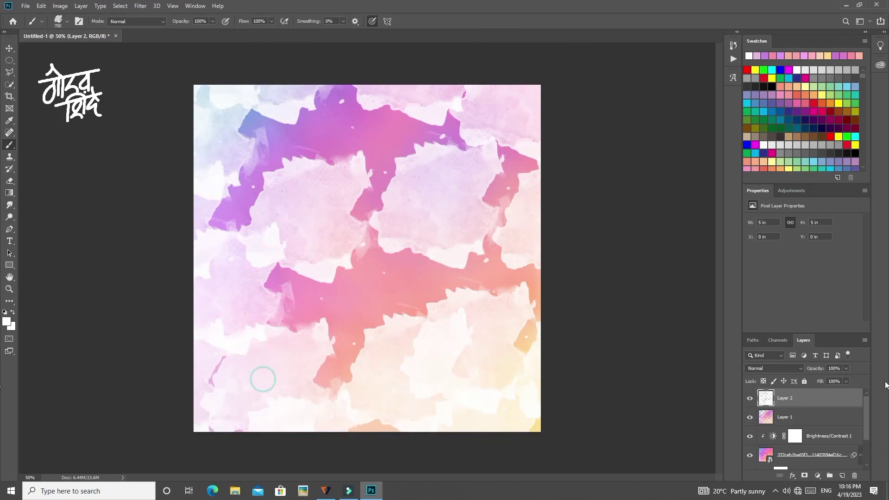
pyautogui.click(784, 368)
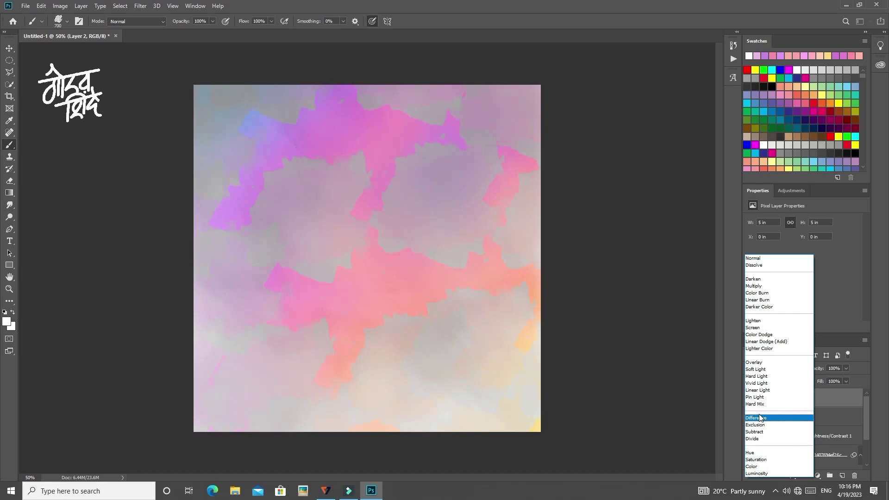
# Set Layer 2 to Overlay, apply a 7-pixel Gaussian Blur, and fade it to about 20% opacity
pyautogui.click(755, 363)
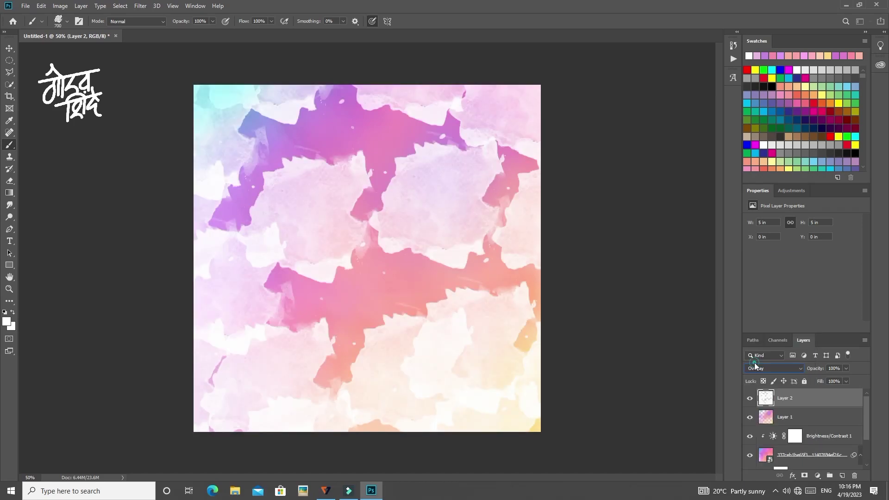
pyautogui.moveTo(782, 376); pyautogui.dragTo(777, 393)
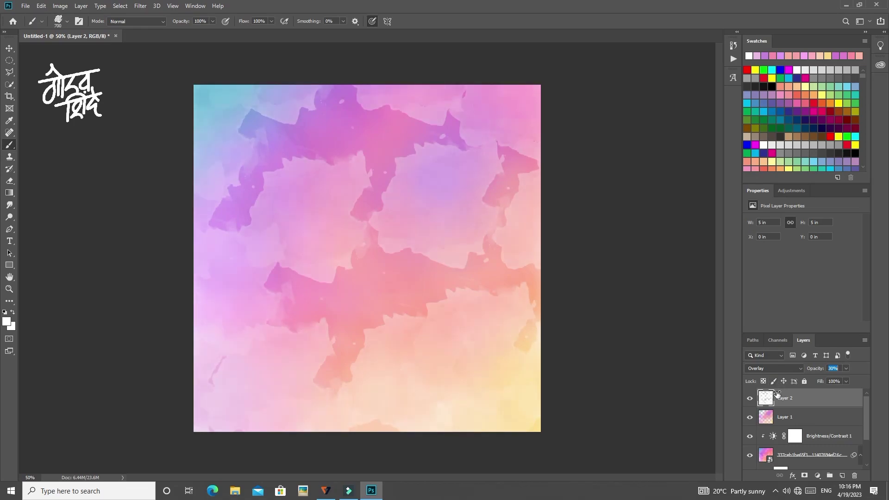
pyautogui.click(143, 8)
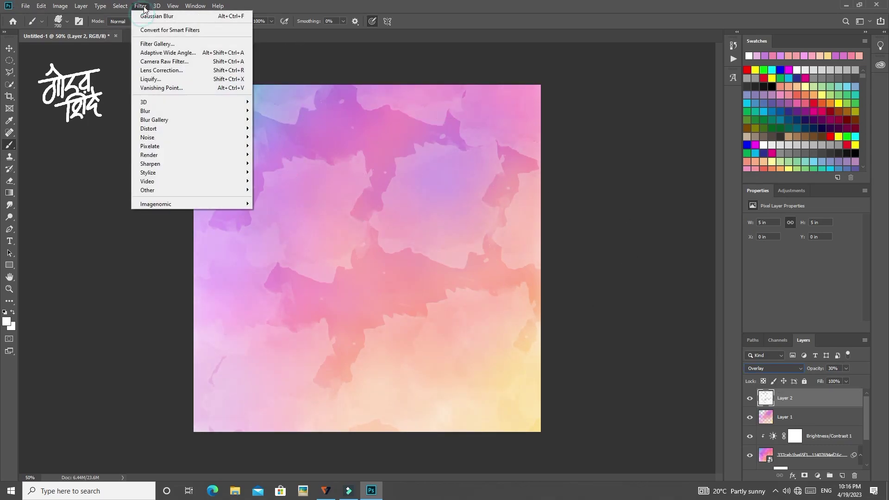
pyautogui.moveTo(146, 110)
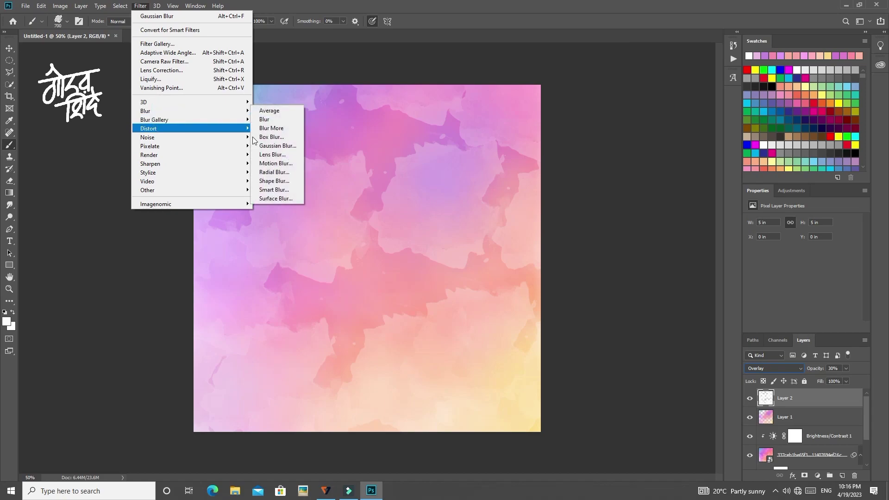
pyautogui.click(277, 146)
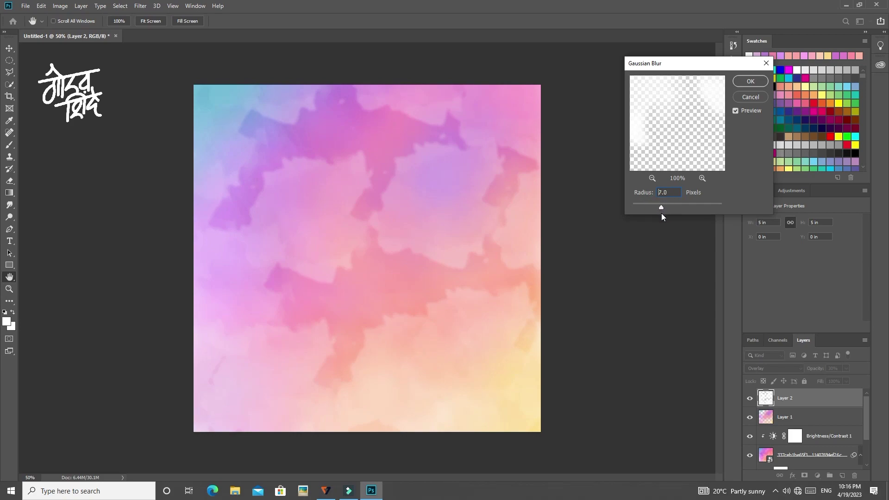
pyautogui.click(749, 81)
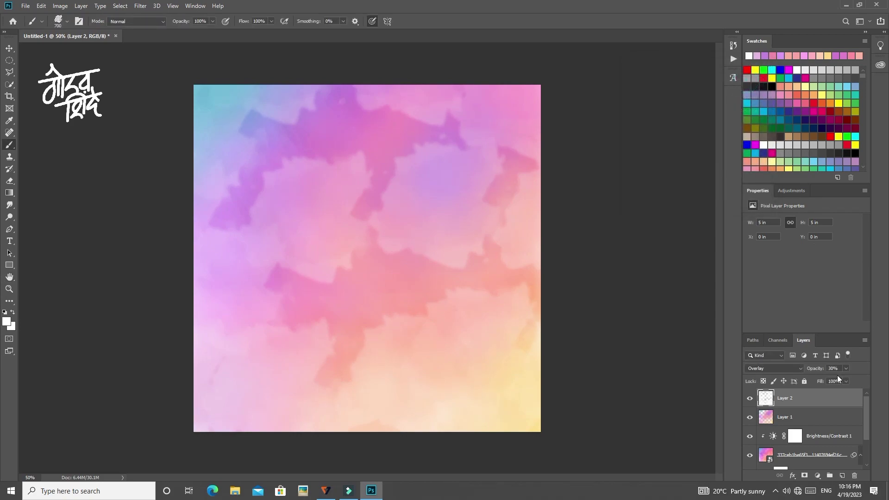
pyautogui.moveTo(818, 368)
pyautogui.mouseDown()
pyautogui.moveTo(816, 381)
pyautogui.moveTo(832, 392)
pyautogui.moveTo(818, 395)
pyautogui.mouseUp()
# On a new Layer 3, paint soft white fog with the fog brush around the canvas
pyautogui.click(841, 475)
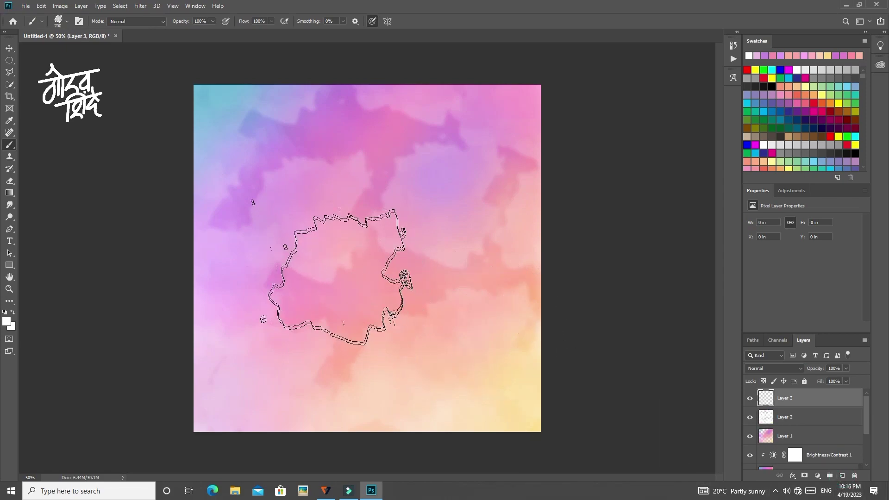
pyautogui.click(68, 21)
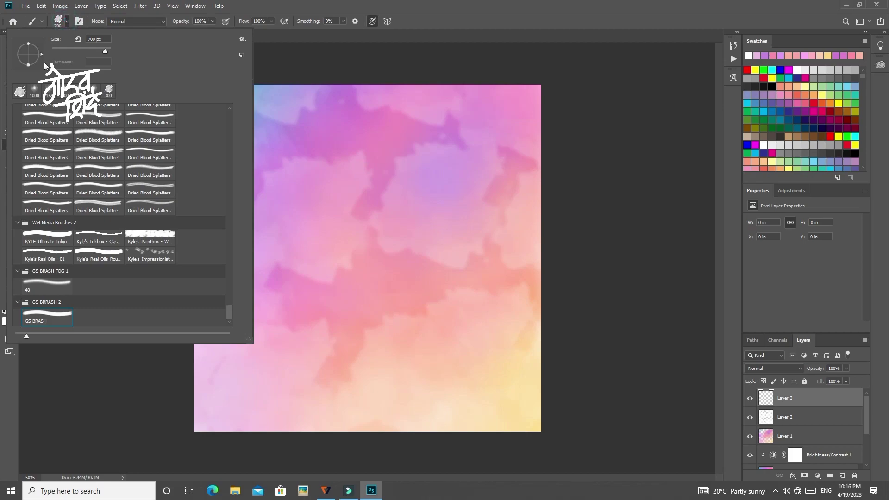
pyautogui.click(518, 104)
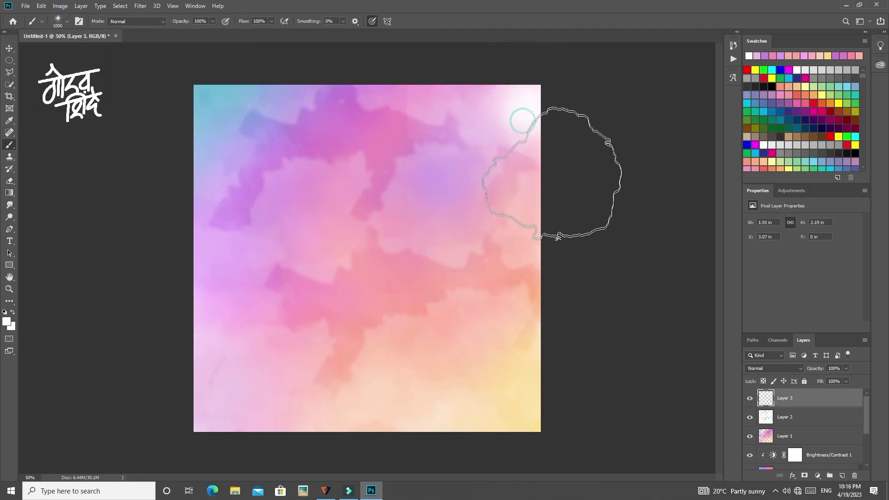
pyautogui.hotkey('ctrl', 'z')
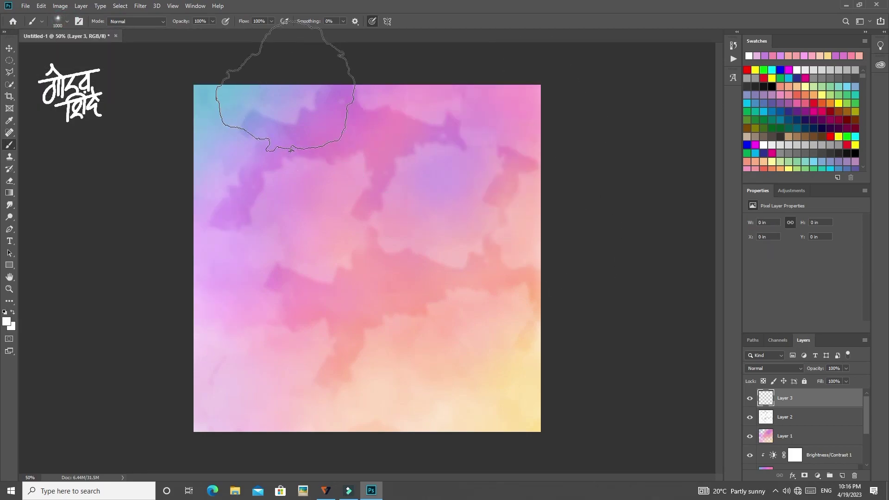
pyautogui.click(236, 91)
pyautogui.click(379, 182)
pyautogui.click(531, 393)
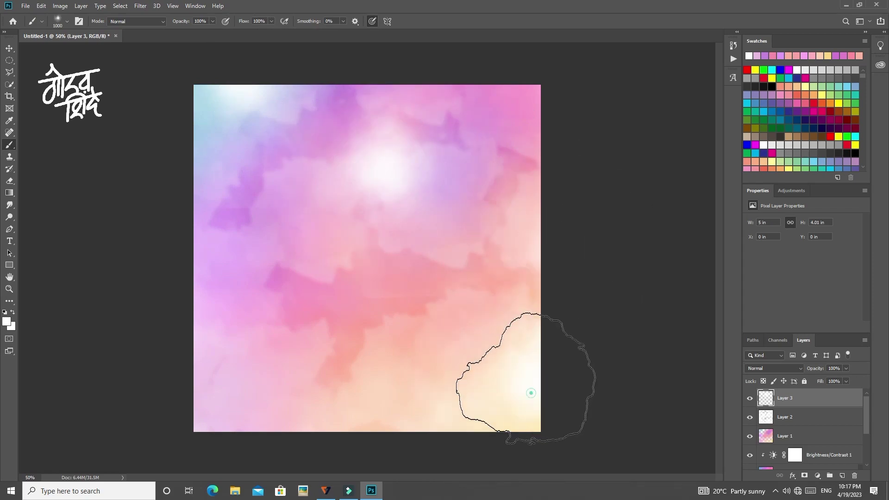
pyautogui.click(372, 425)
pyautogui.click(197, 412)
pyautogui.click(170, 277)
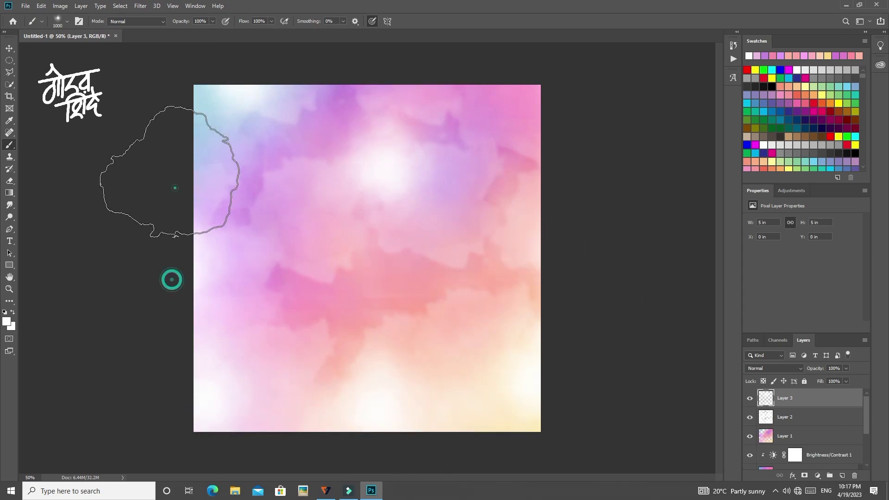
pyautogui.click(533, 95)
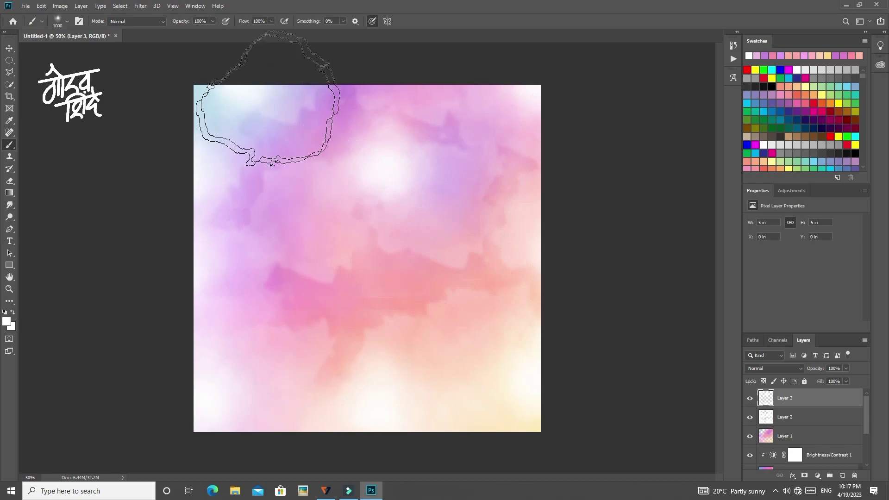
pyautogui.click(313, 98)
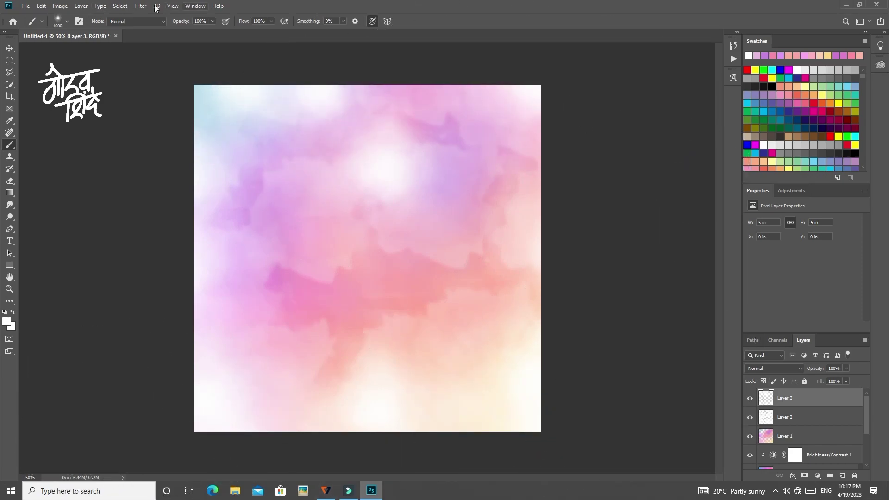
# Blur Layer 3 with a 7.0-pixel Gaussian Blur and set it to Overlay
pyautogui.click(141, 6)
pyautogui.click(180, 111)
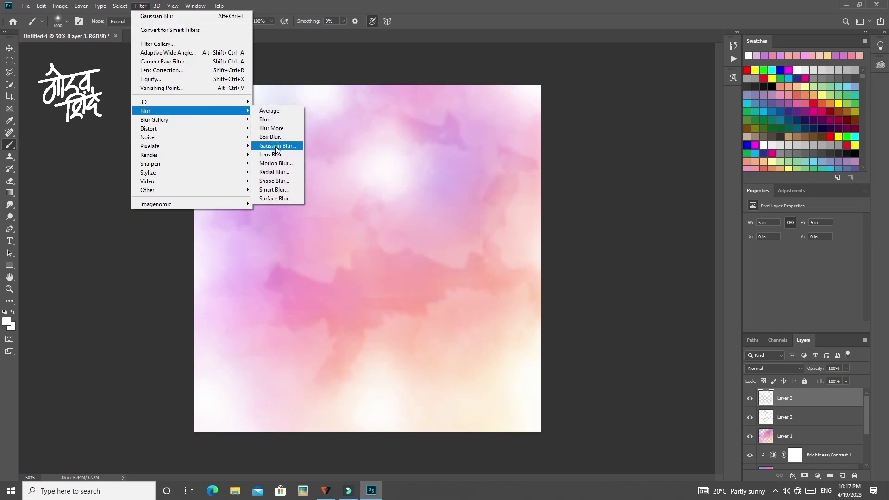
pyautogui.click(277, 146)
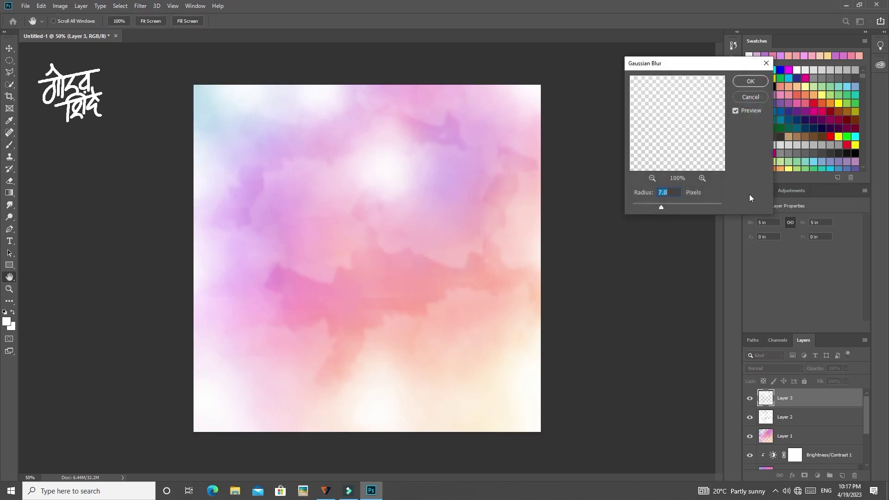
pyautogui.click(750, 82)
pyautogui.click(779, 368)
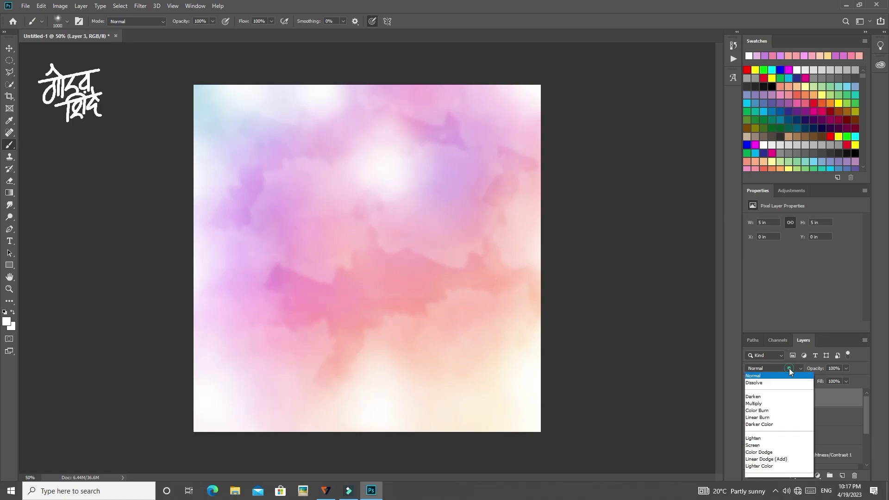
pyautogui.click(776, 363)
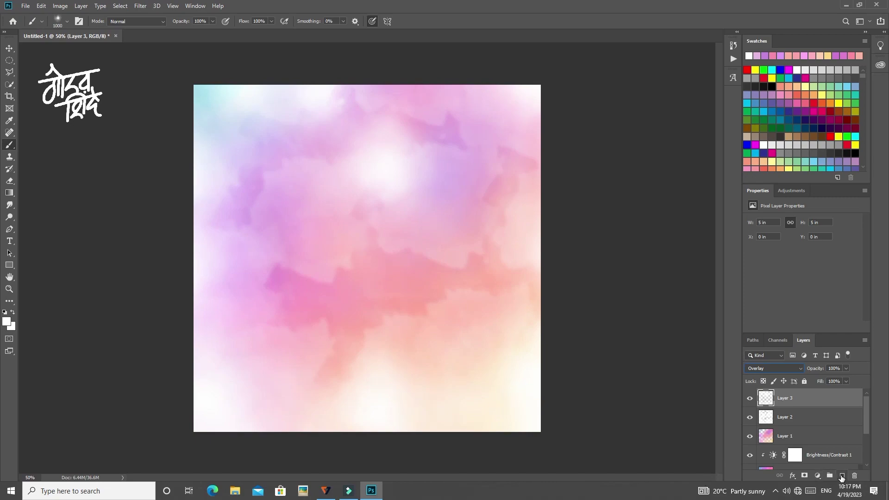
# Add Layer 4, pick the watercolor splatter brush, and reset to default black foreground
pyautogui.click(842, 475)
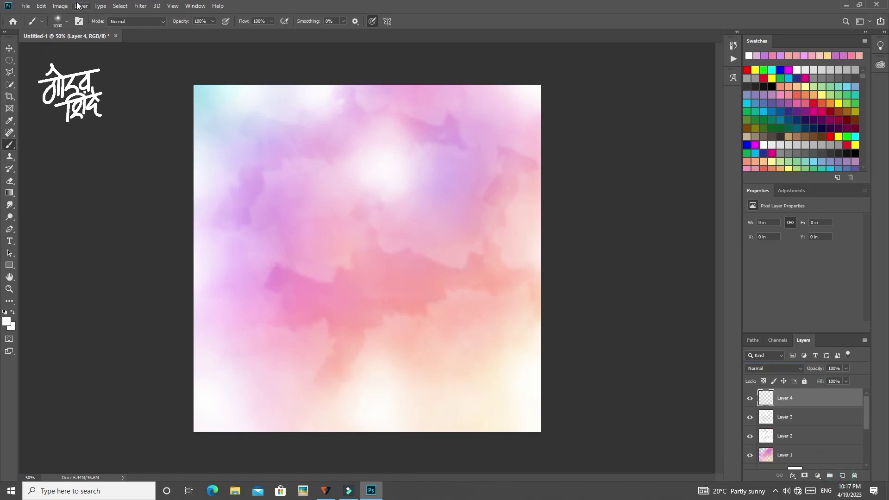
pyautogui.click(66, 21)
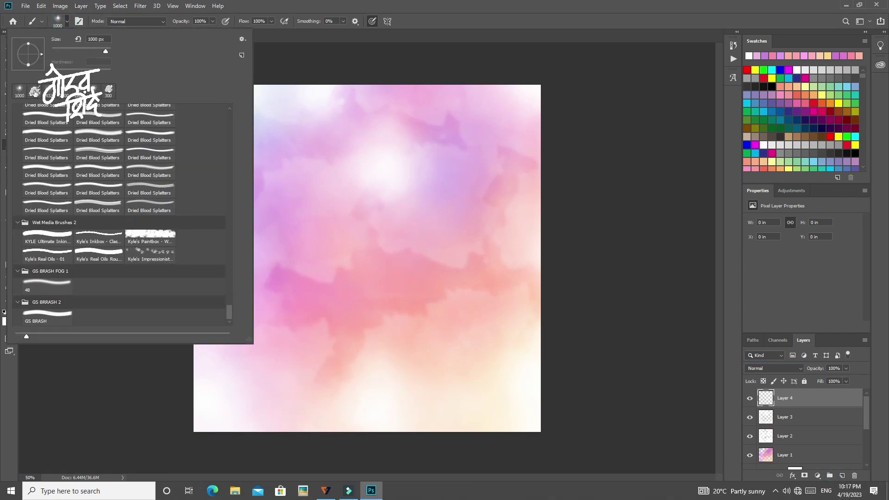
pyautogui.click(35, 92)
pyautogui.click(532, 92)
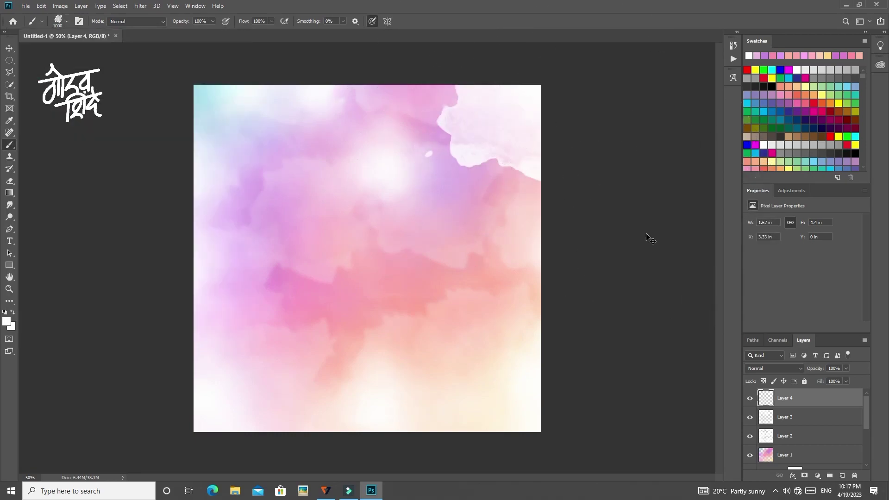
pyautogui.hotkey('ctrl', 'z')
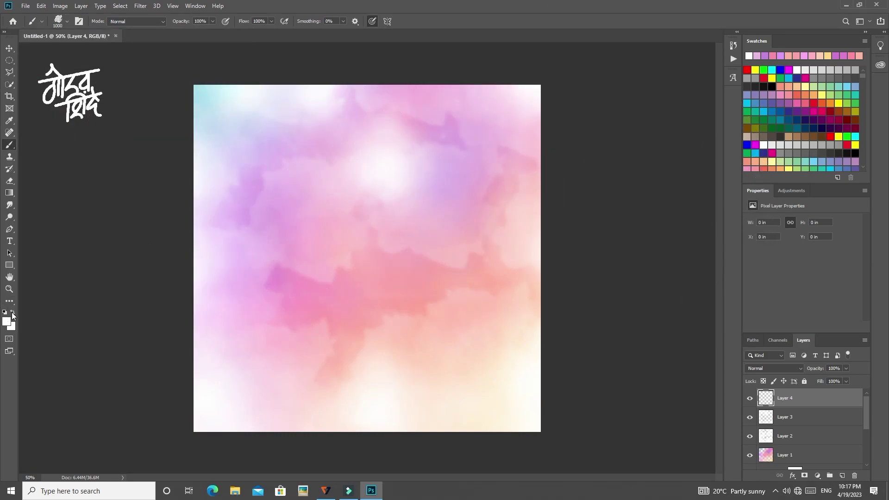
pyautogui.click(6, 314)
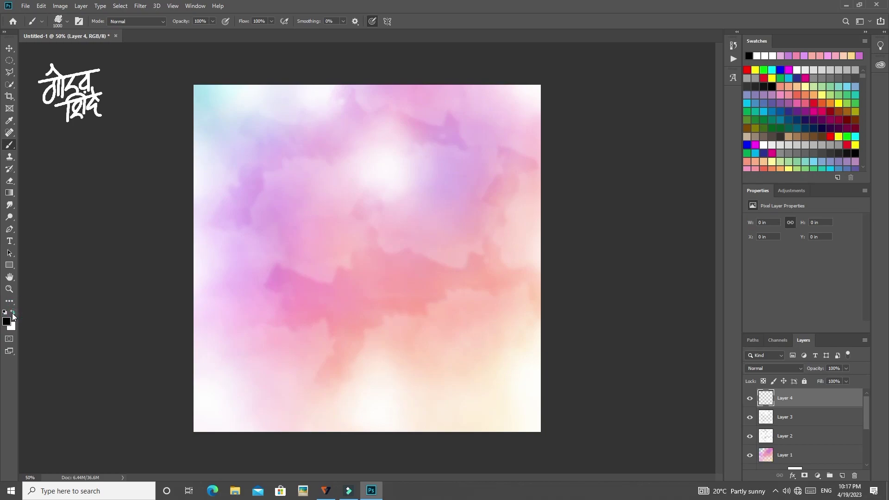
# Stamp dark splatters at the top, right, bottom and left edges of the canvas
pyautogui.click(309, 67)
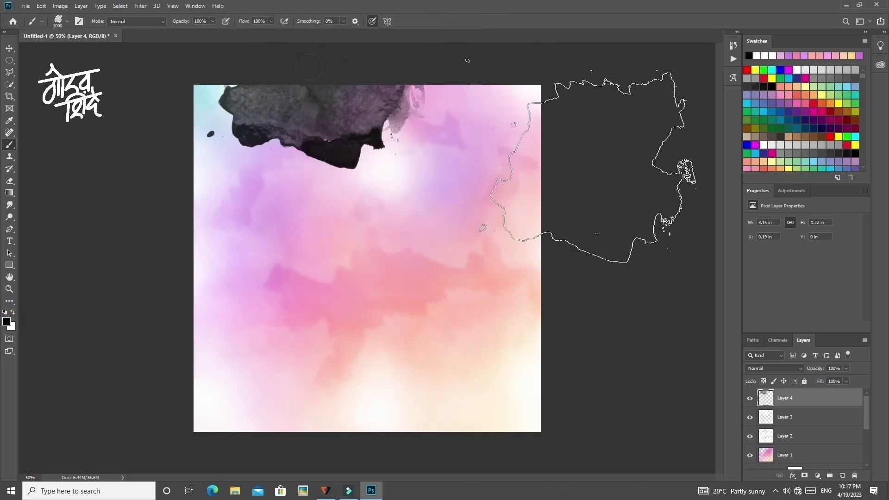
pyautogui.click(588, 155)
pyautogui.click(569, 346)
pyautogui.click(472, 447)
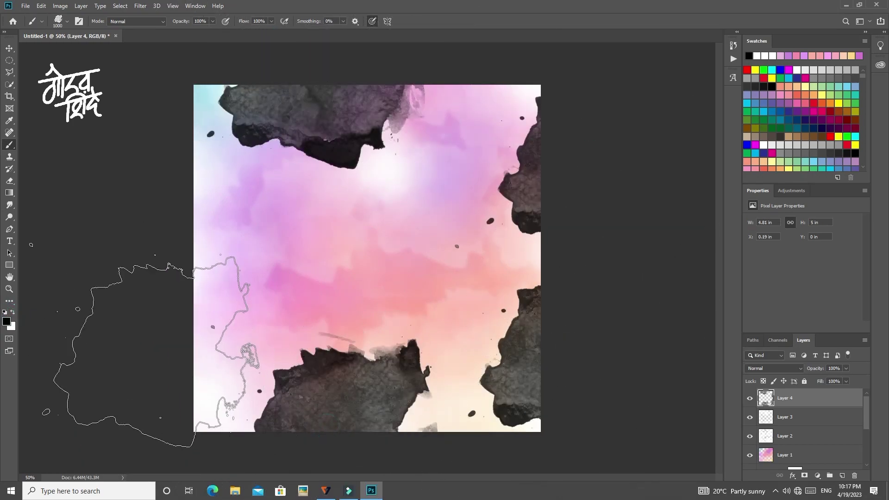
pyautogui.click(153, 347)
pyautogui.click(130, 130)
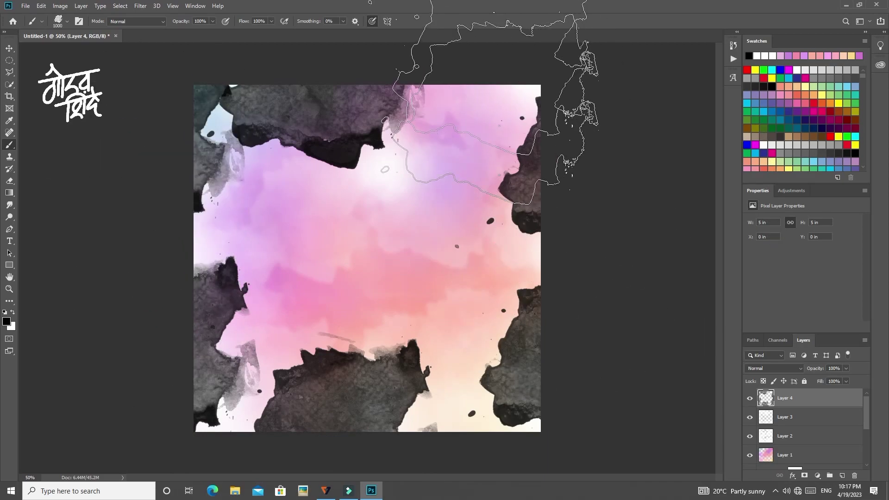
pyautogui.click(774, 368)
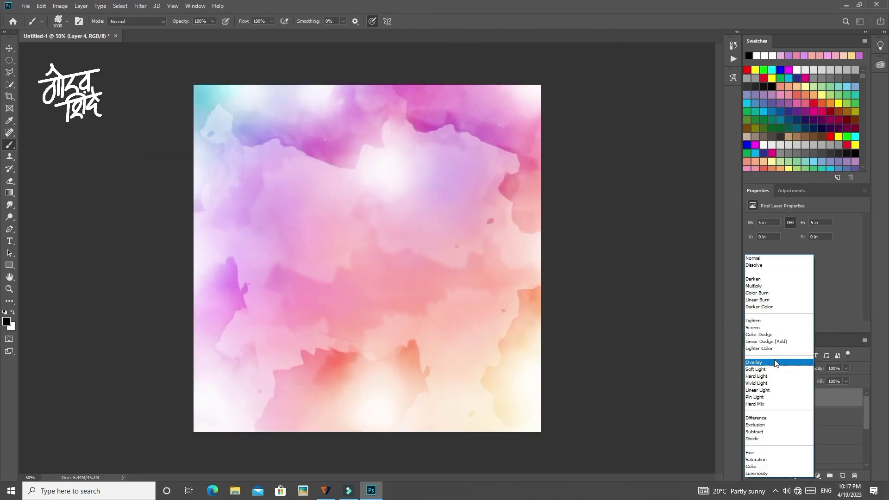
# Set Layer 4 to Overlay and choose a smaller splatter brush
pyautogui.click(775, 363)
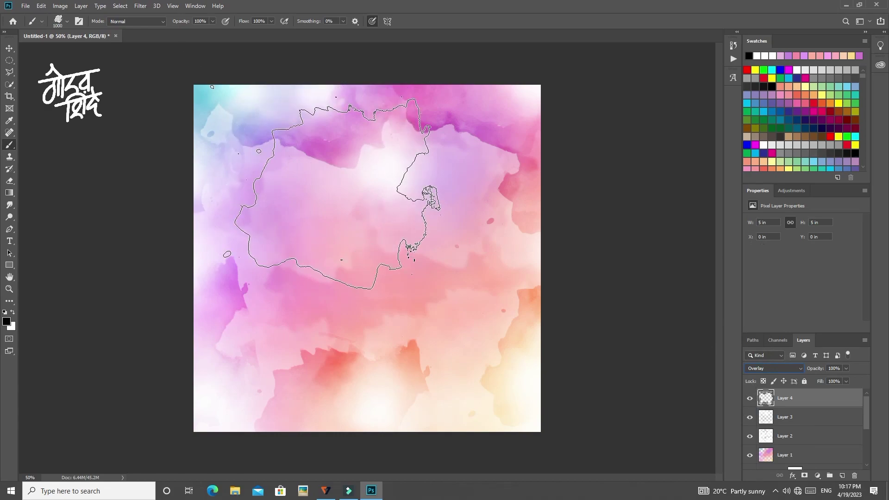
pyautogui.click(67, 22)
pyautogui.click(373, 246)
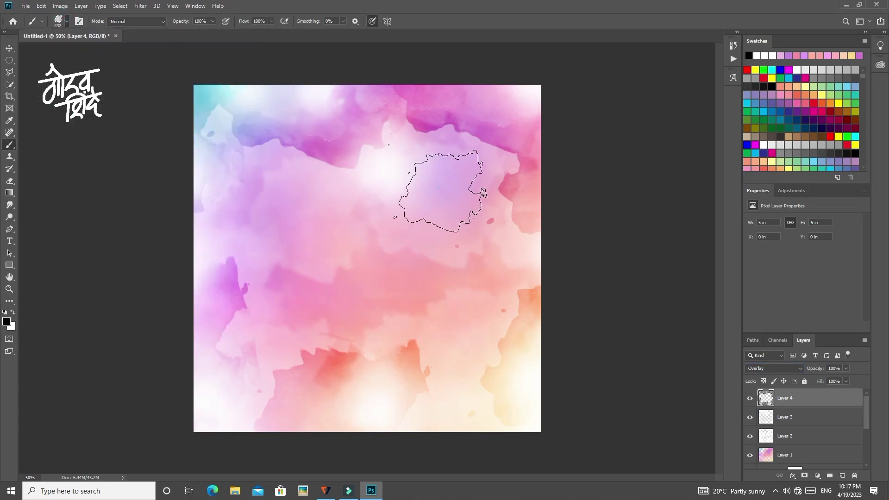
# Stamp purple, red, magenta and pink blotches around the canvas centre
pyautogui.click(442, 190)
pyautogui.click(287, 219)
pyautogui.click(437, 317)
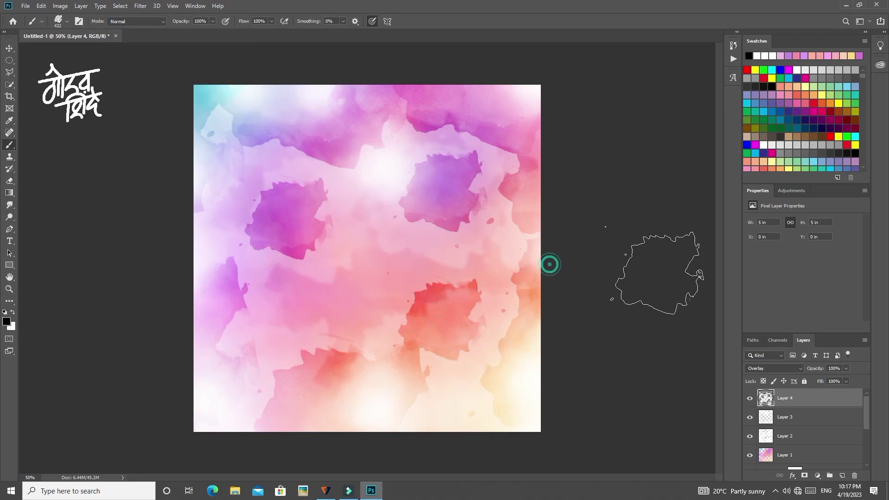
pyautogui.click(299, 287)
pyautogui.click(359, 203)
pyautogui.click(394, 299)
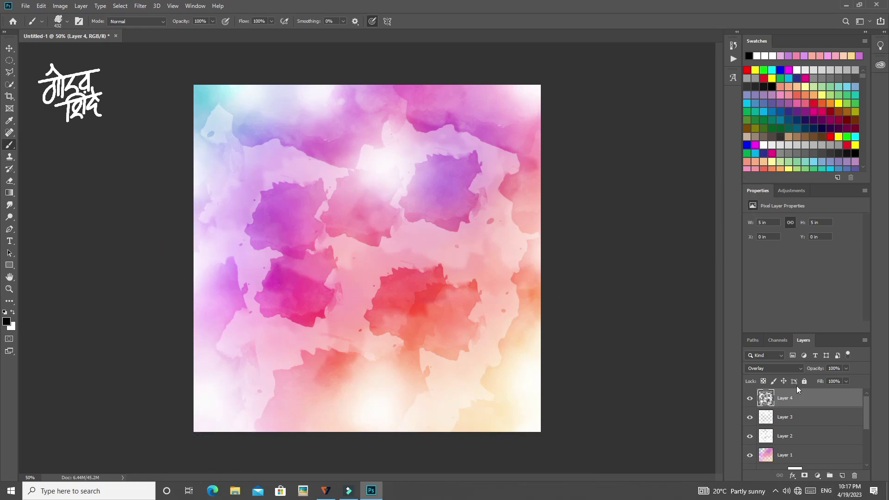
pyautogui.click(768, 369)
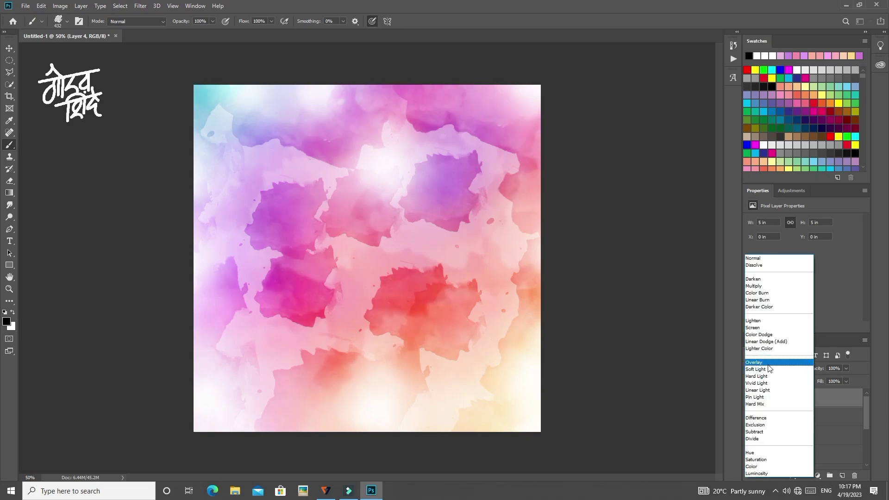
# Keep Layer 4 on Overlay and bring its opacity from 32% up to about 60%
pyautogui.click(768, 363)
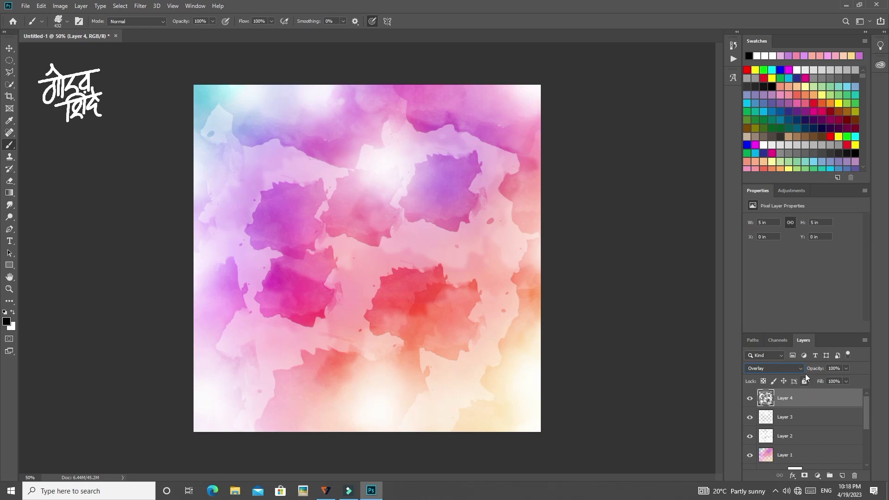
pyautogui.moveTo(814, 368); pyautogui.dragTo(776, 392)
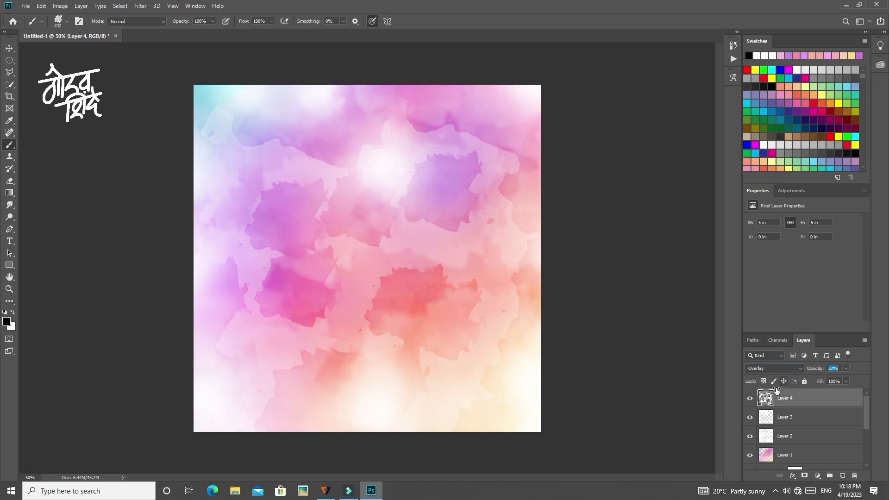
pyautogui.moveTo(776, 391); pyautogui.dragTo(793, 403)
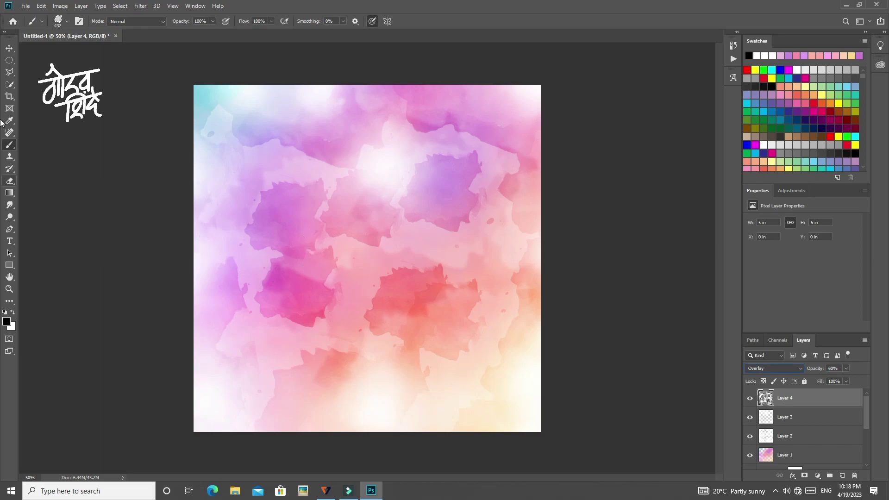
pyautogui.click(9, 48)
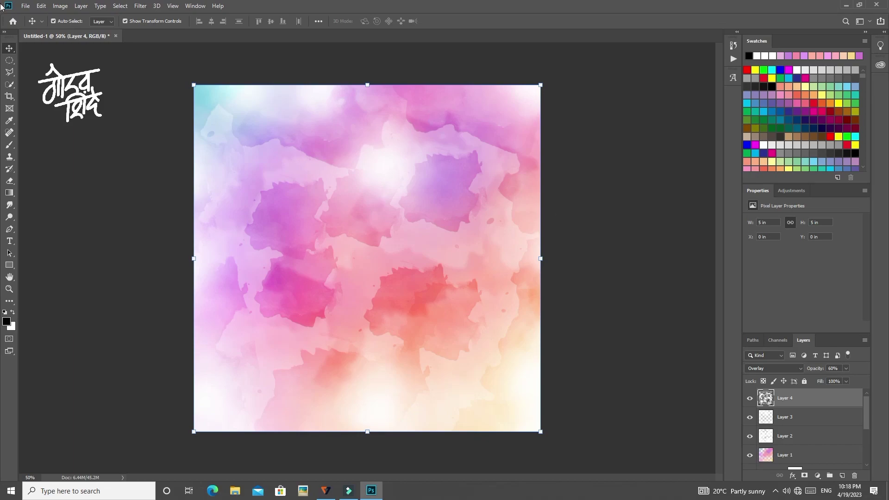
pyautogui.click(76, 143)
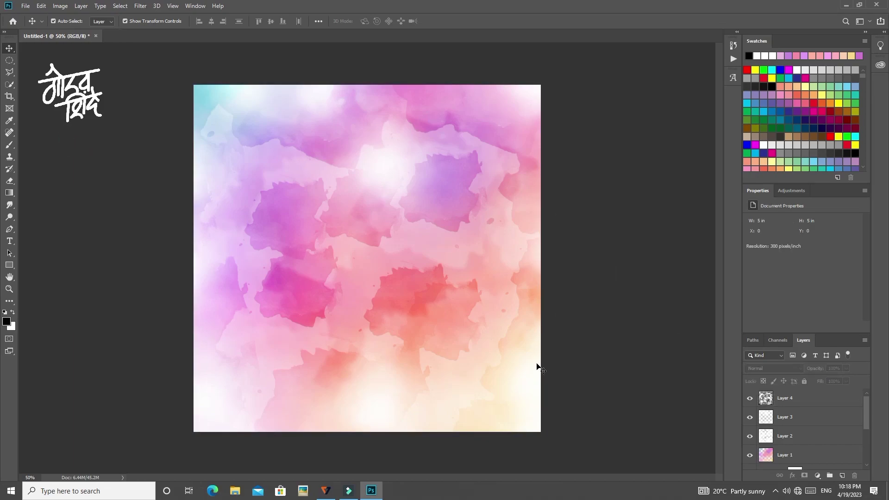